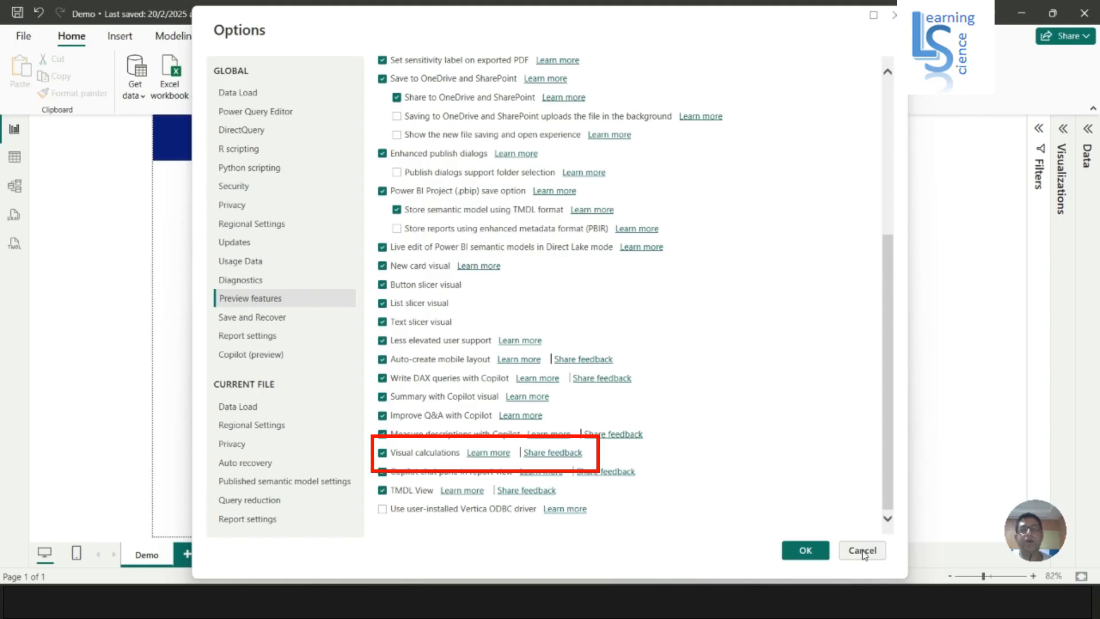
Close the Options dialog and add a table visual to the report page
{"action": "left_click", "coordinate": [862, 550]}
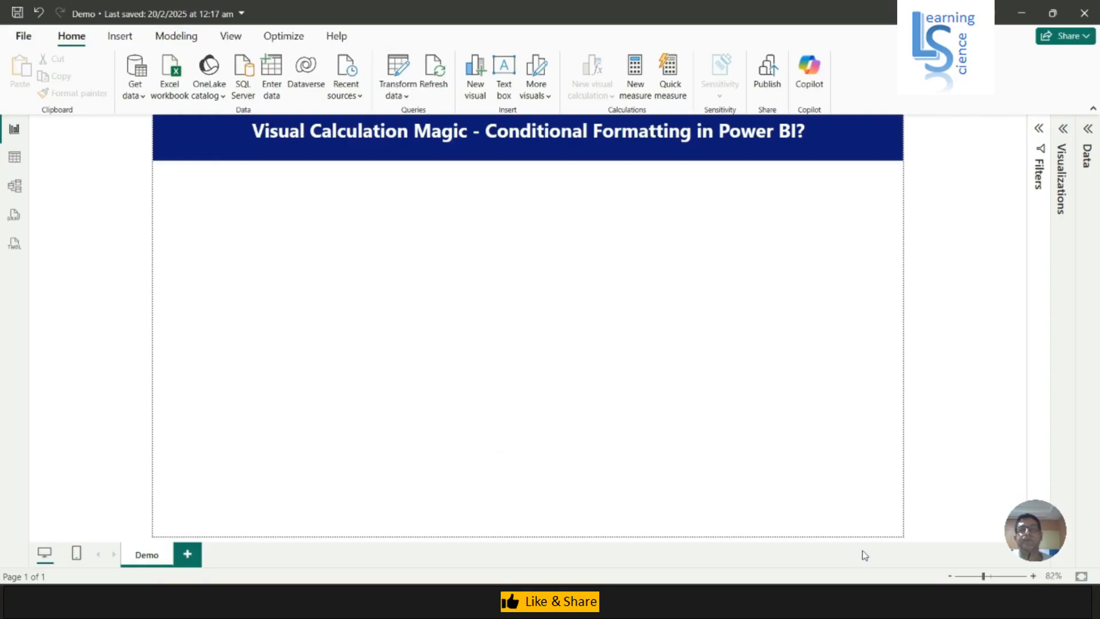
{"action": "left_click", "coordinate": [1062, 130]}
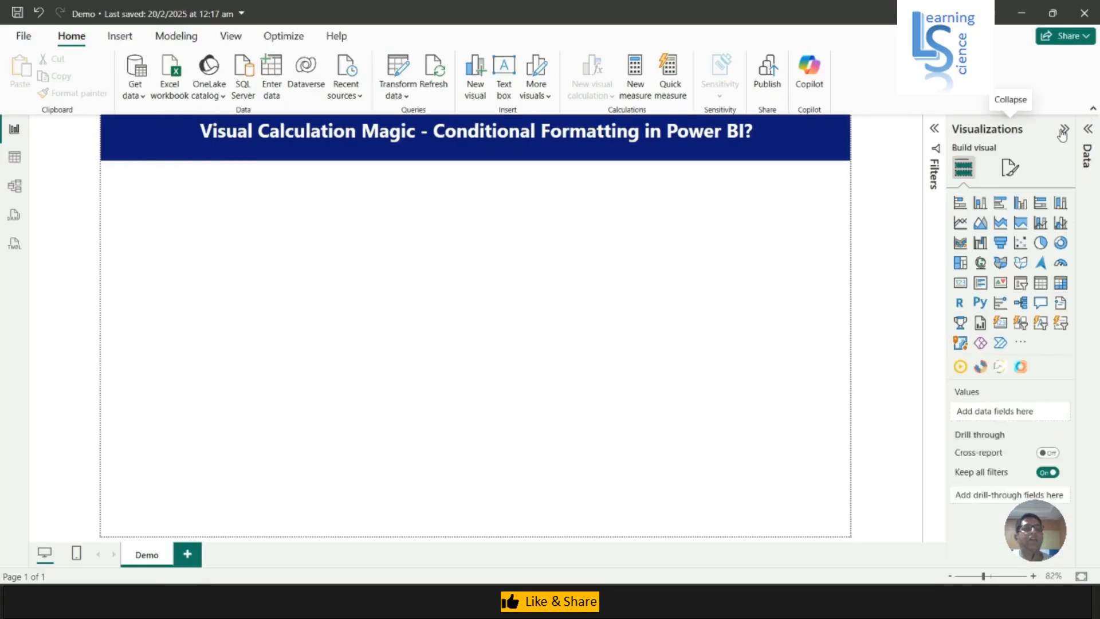
{"action": "left_click", "coordinate": [1040, 283]}
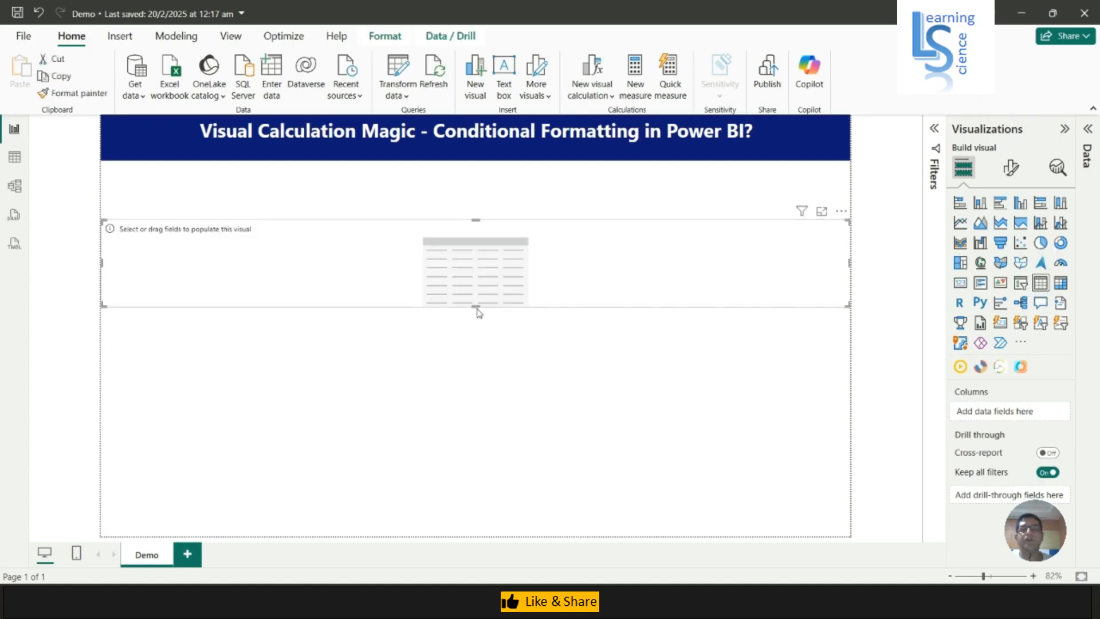
Resize the table visual and move it to the upper-left area of the canvas
{"action": "left_click_drag", "start_coordinate": [476, 303], "coordinate": [486, 430]}
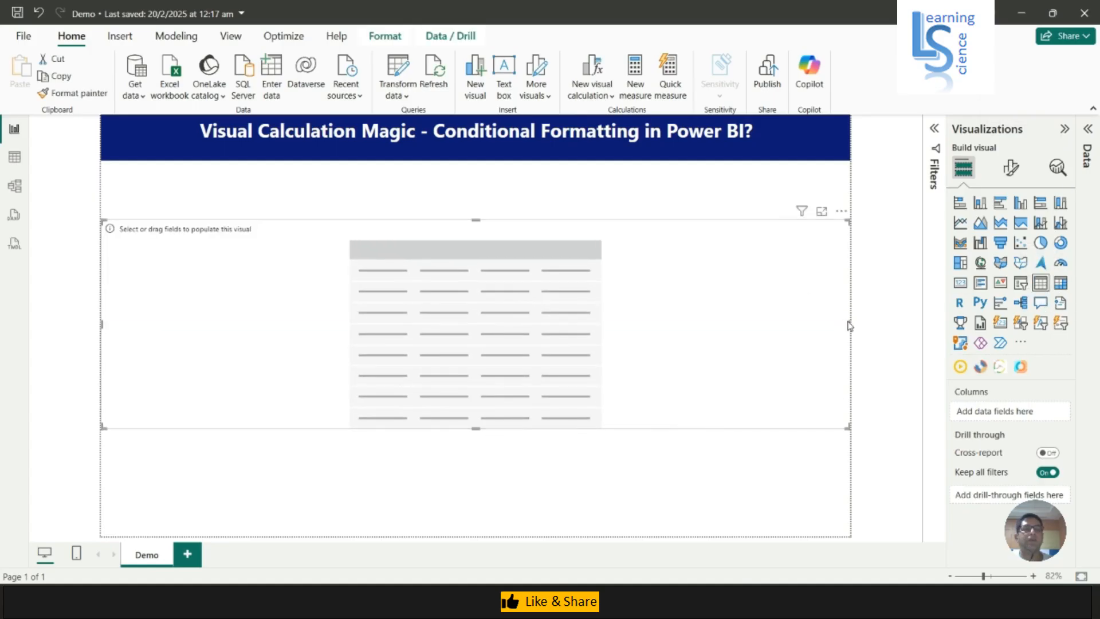
{"action": "left_click_drag", "start_coordinate": [850, 324], "coordinate": [405, 275]}
{"action": "left_click_drag", "start_coordinate": [279, 308], "coordinate": [373, 274]}
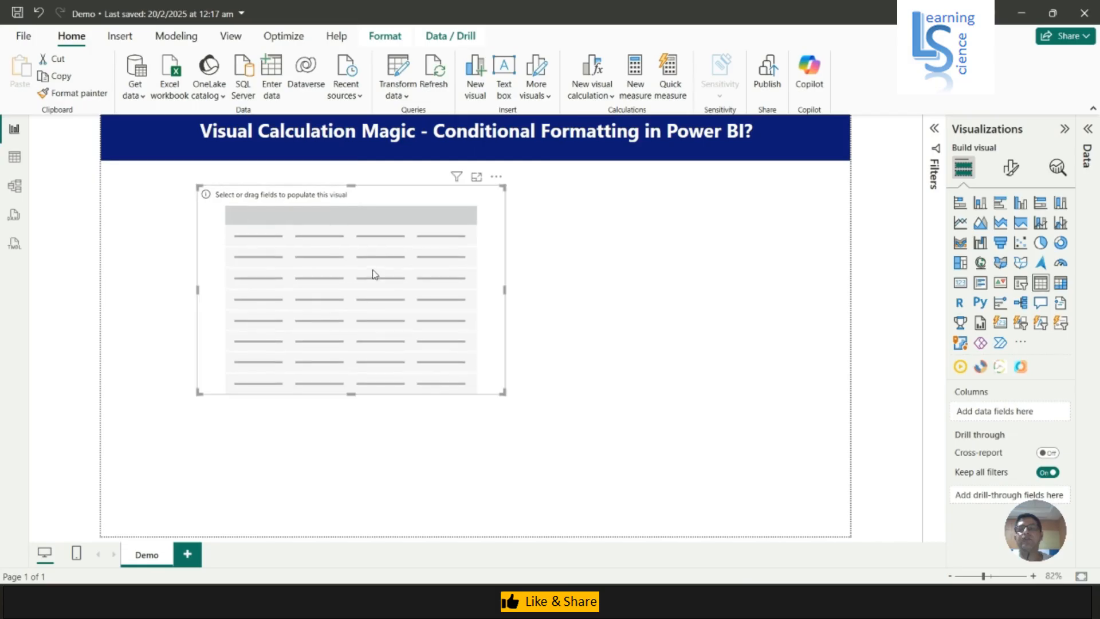
Preview the Sales by Product table's data in table view, then return to the report view
{"action": "left_click", "coordinate": [19, 162]}
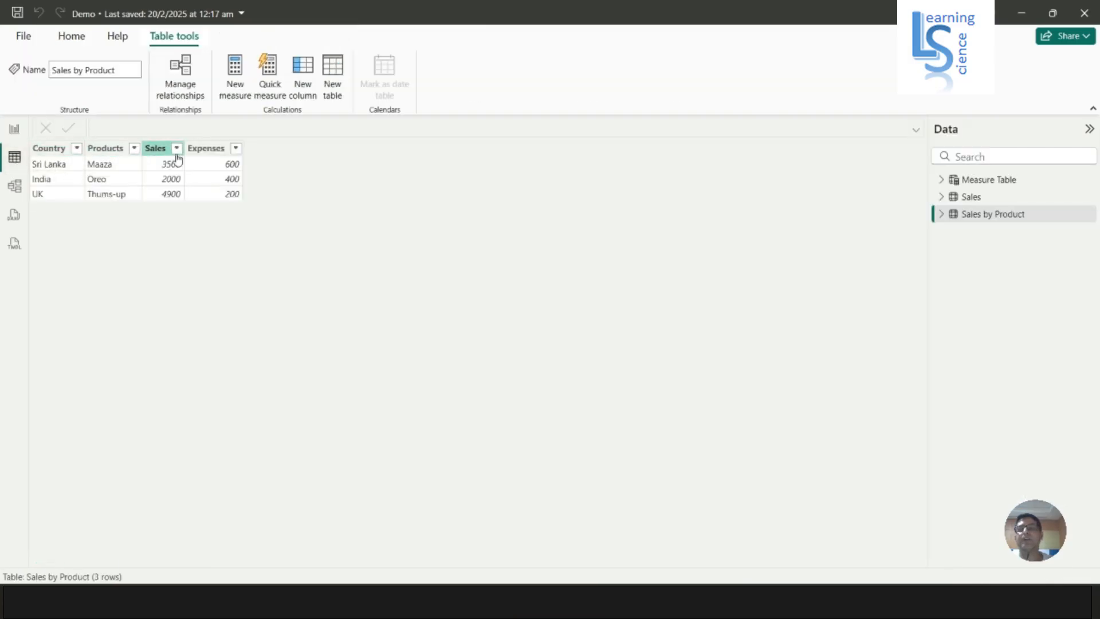
{"action": "left_click", "coordinate": [14, 128]}
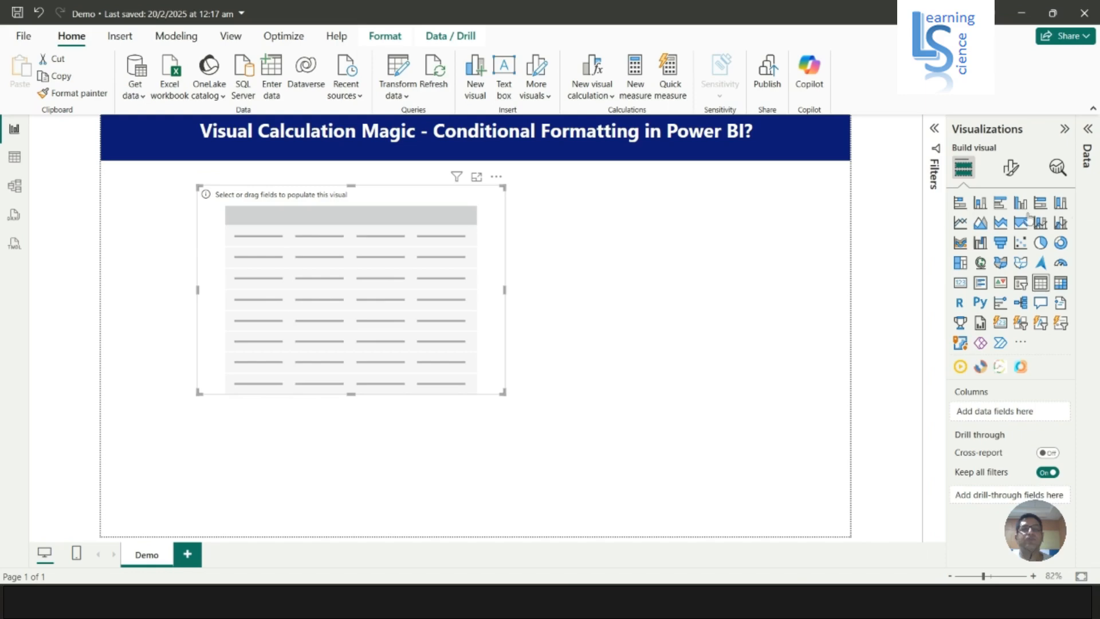
Add Country, Products, Sales and Expenses from Sales by Product to the table visual and widen it
{"action": "left_click", "coordinate": [1088, 130]}
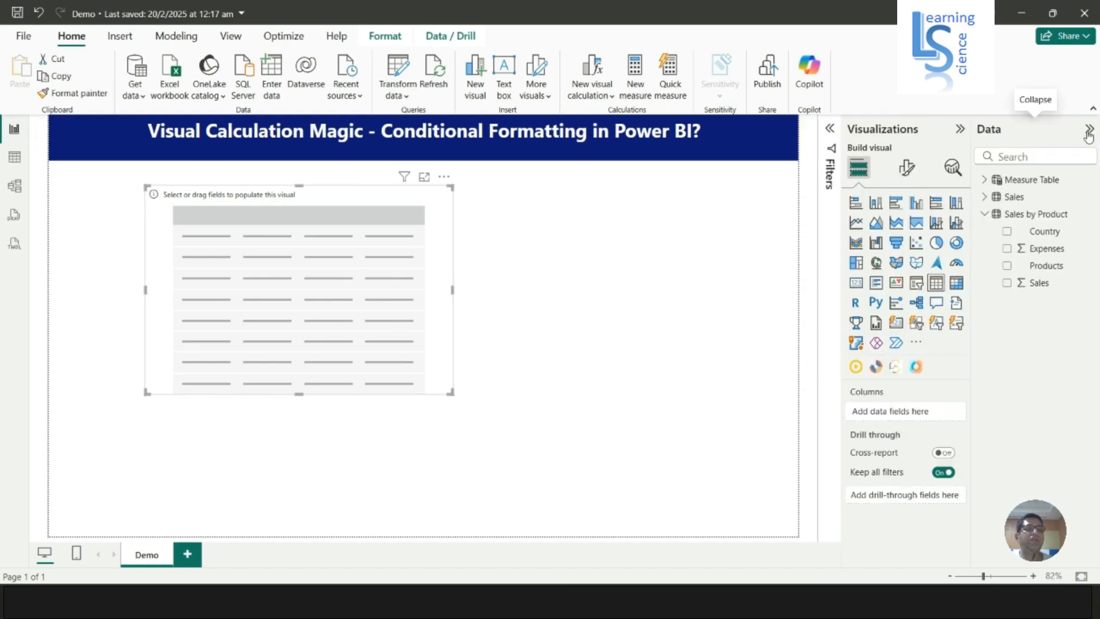
{"action": "left_click", "coordinate": [1006, 234]}
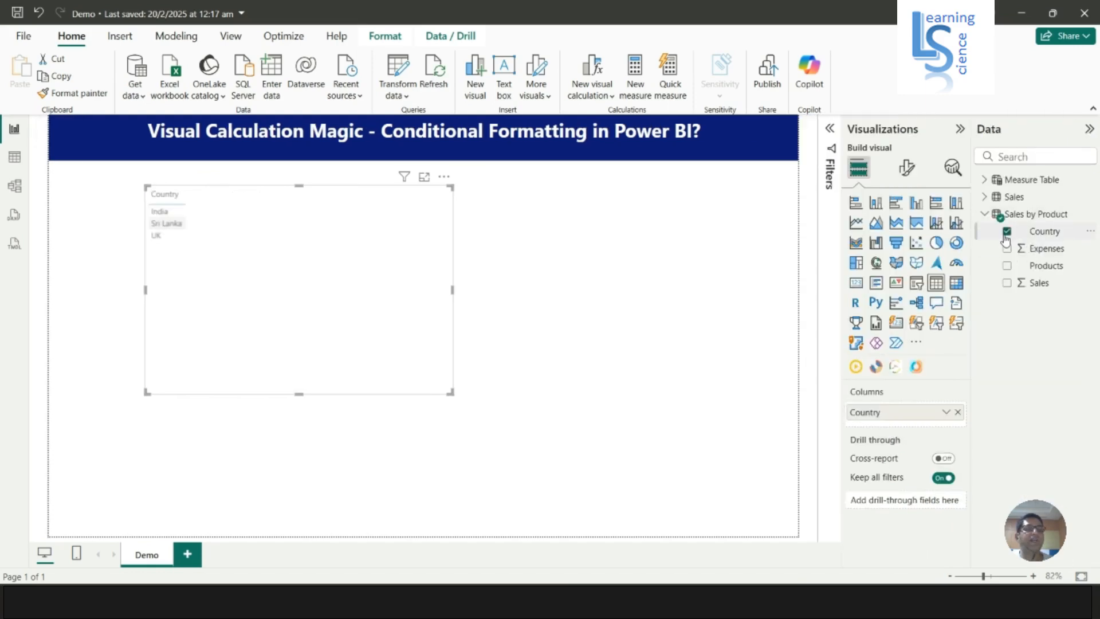
{"action": "left_click", "coordinate": [1008, 266]}
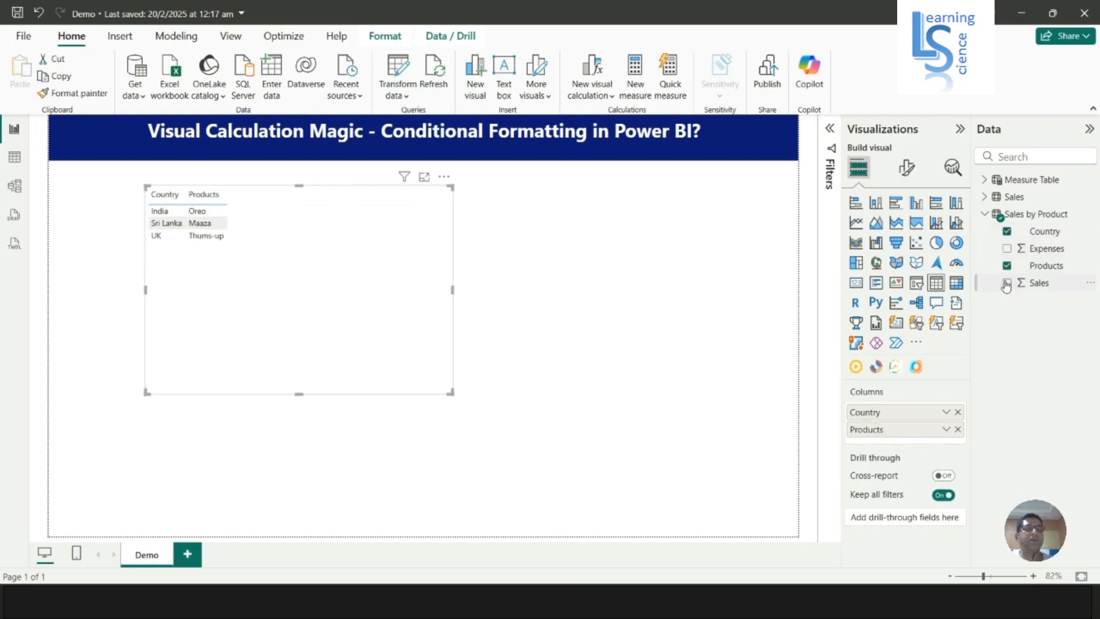
{"action": "left_click", "coordinate": [1006, 283]}
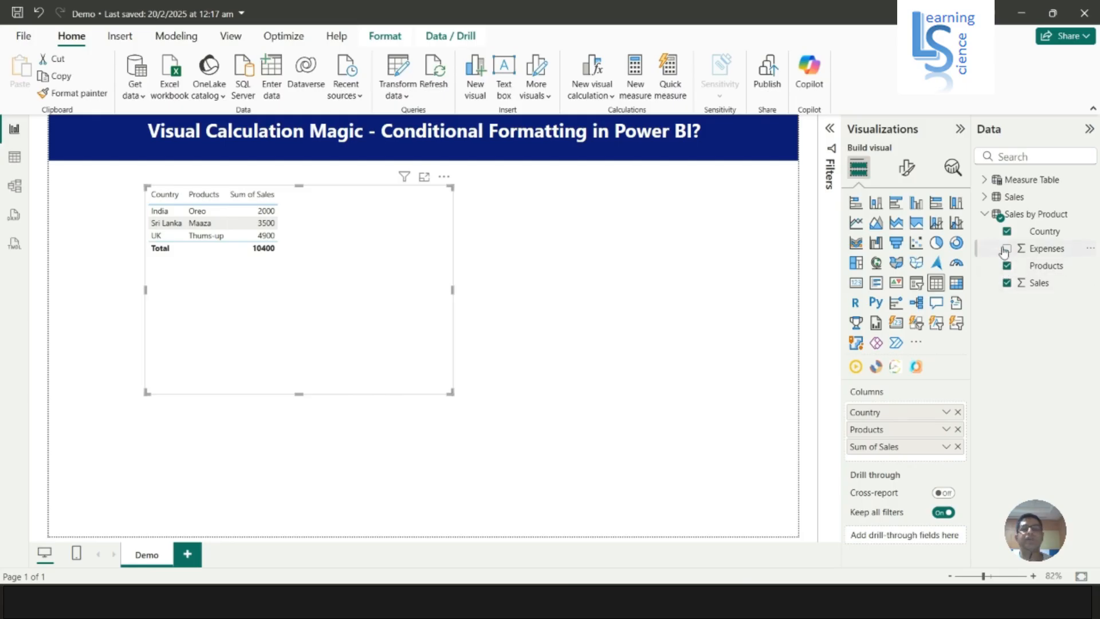
{"action": "left_click_drag", "start_coordinate": [452, 289], "coordinate": [548, 302]}
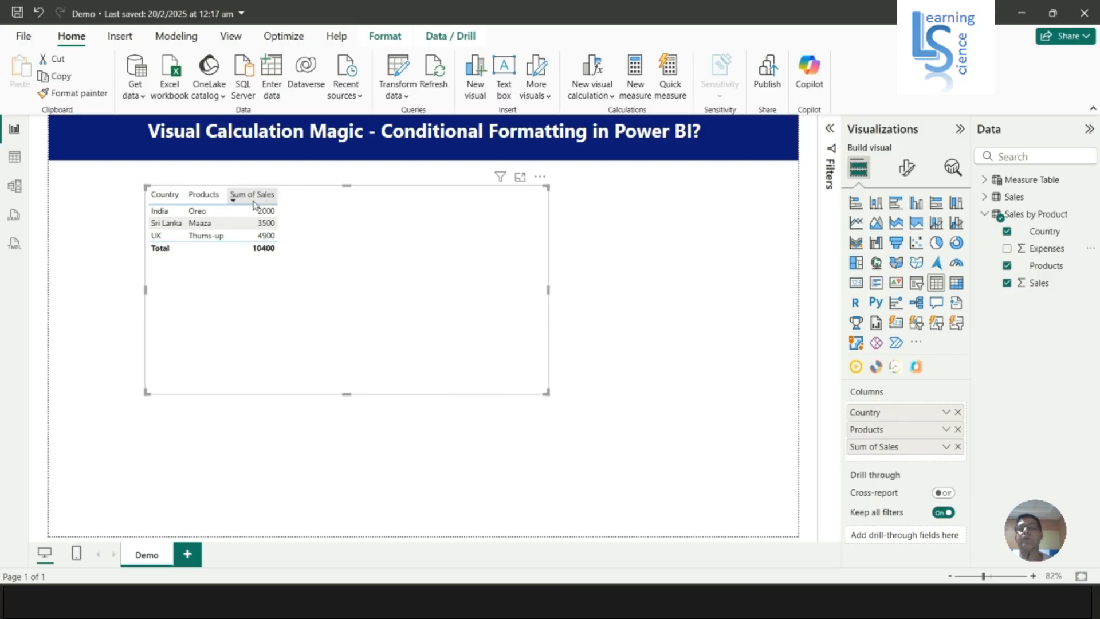
{"action": "left_click", "coordinate": [1007, 248]}
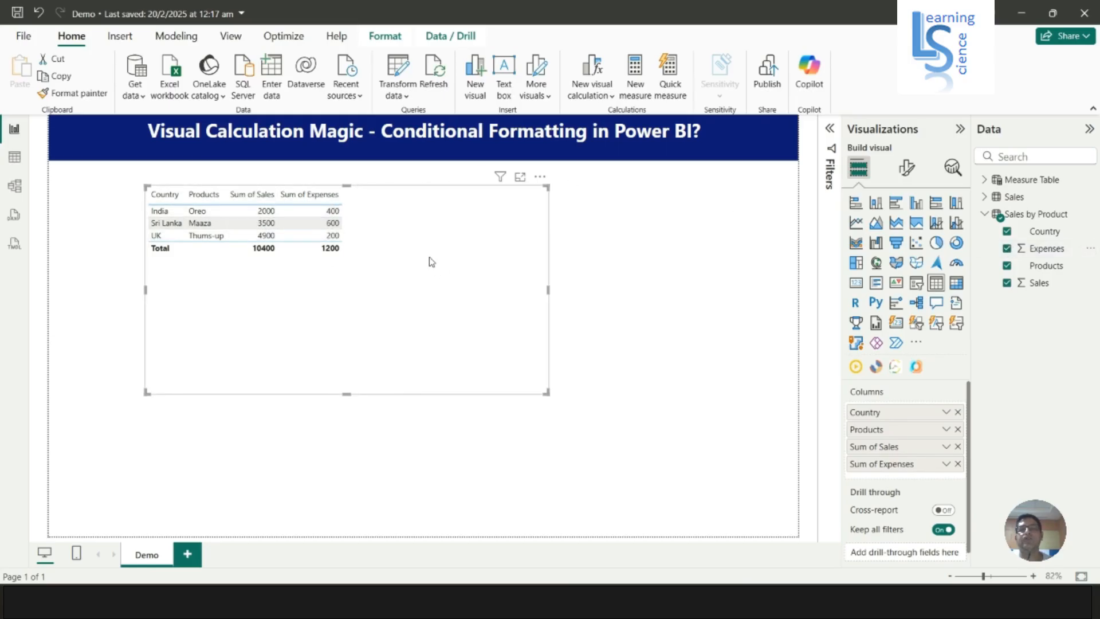
Start a custom visual calculation on the table and name it Profit
{"action": "right_click", "coordinate": [440, 231]}
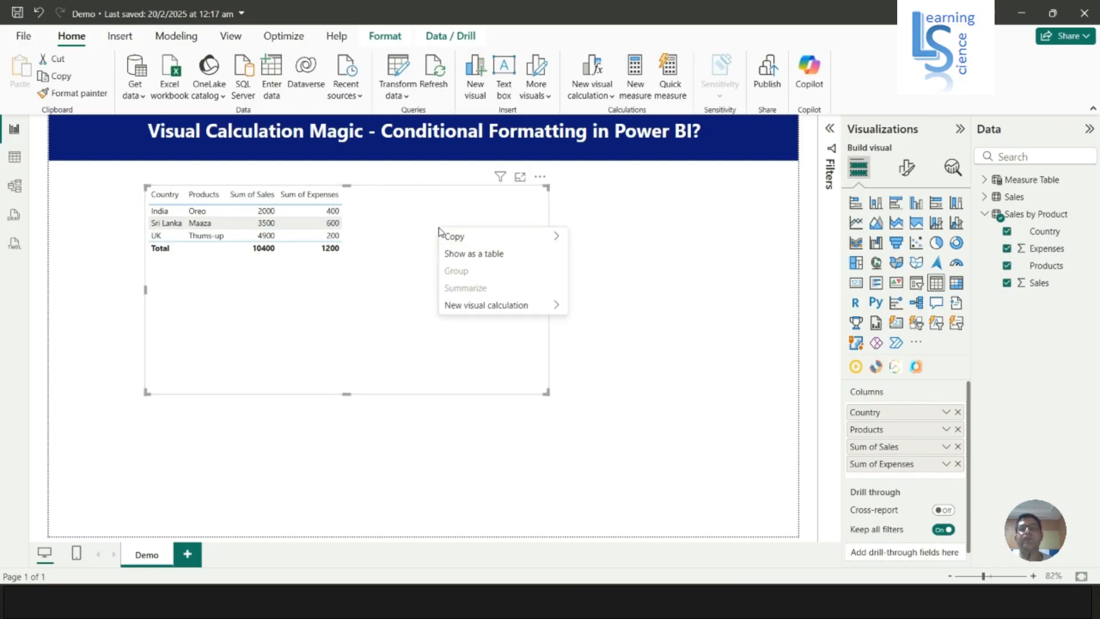
{"action": "mouse_move", "coordinate": [459, 310]}
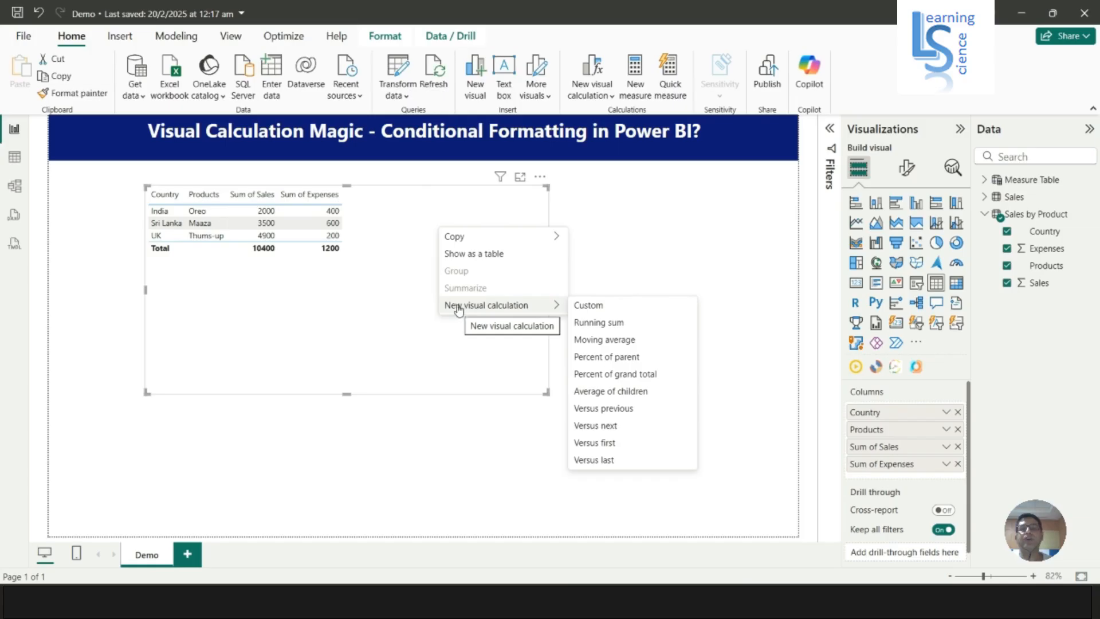
{"action": "left_click", "coordinate": [601, 310]}
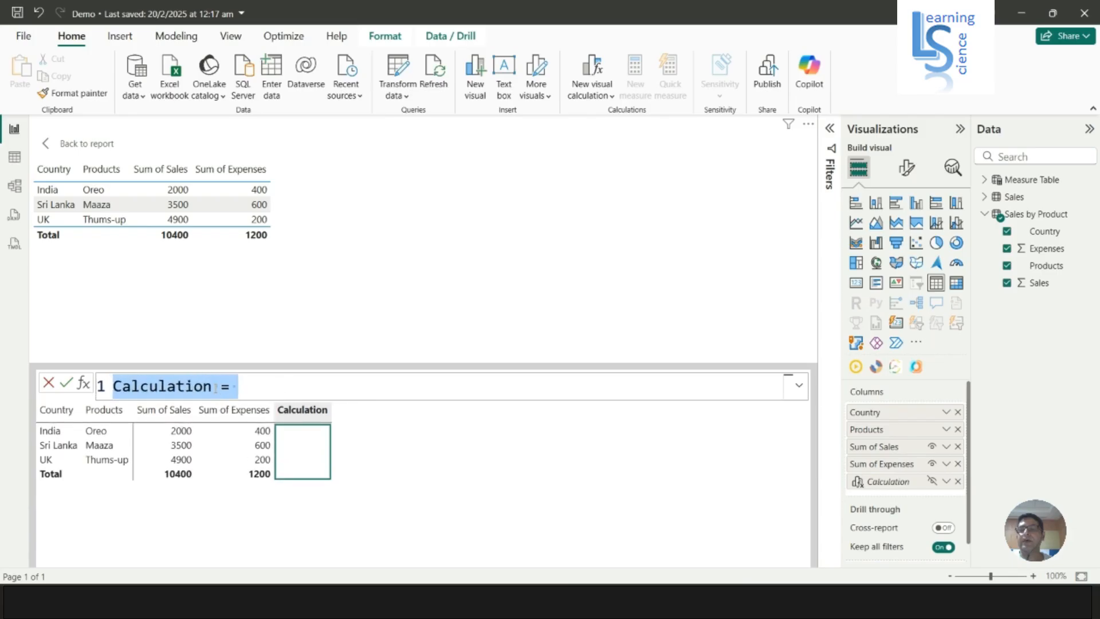
{"action": "left_click", "coordinate": [237, 388]}
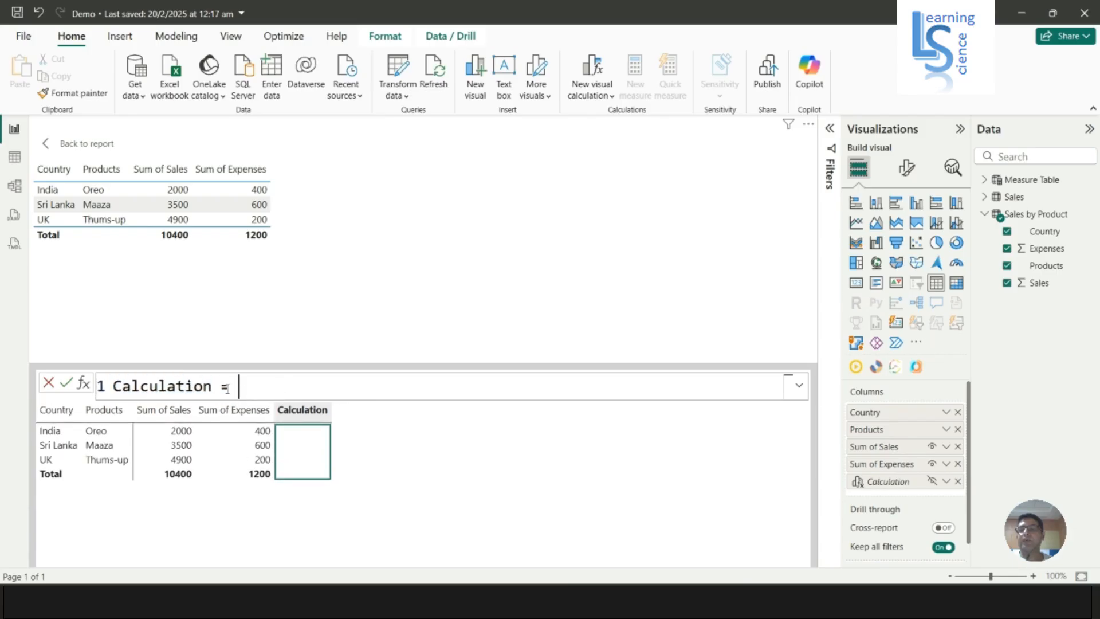
{"action": "double_click", "coordinate": [209, 386]}
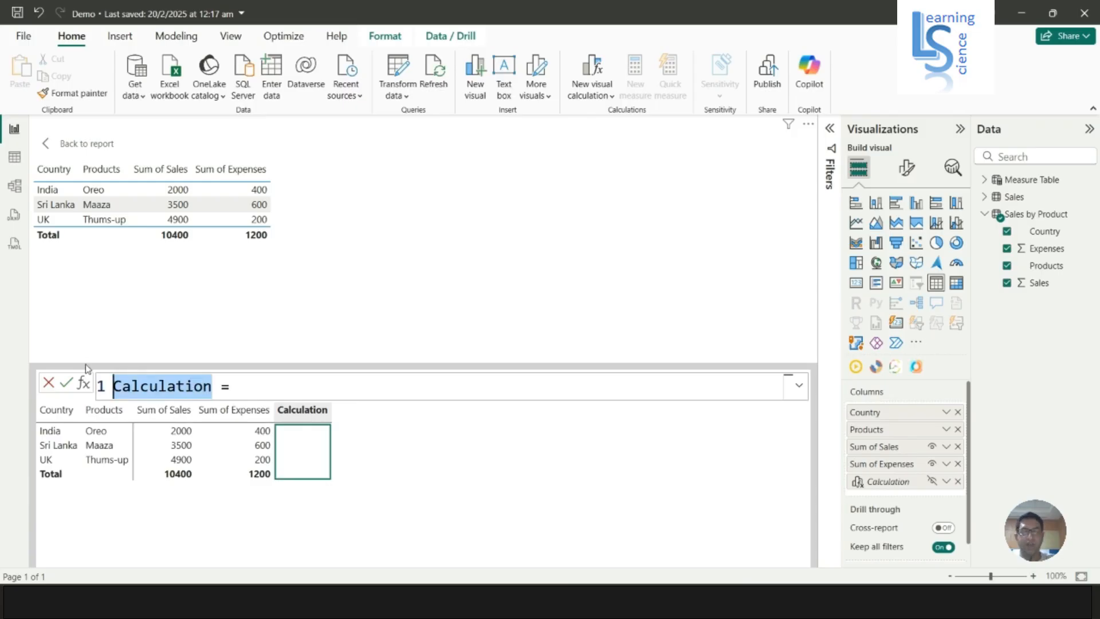
{"action": "type", "text": "pro"}
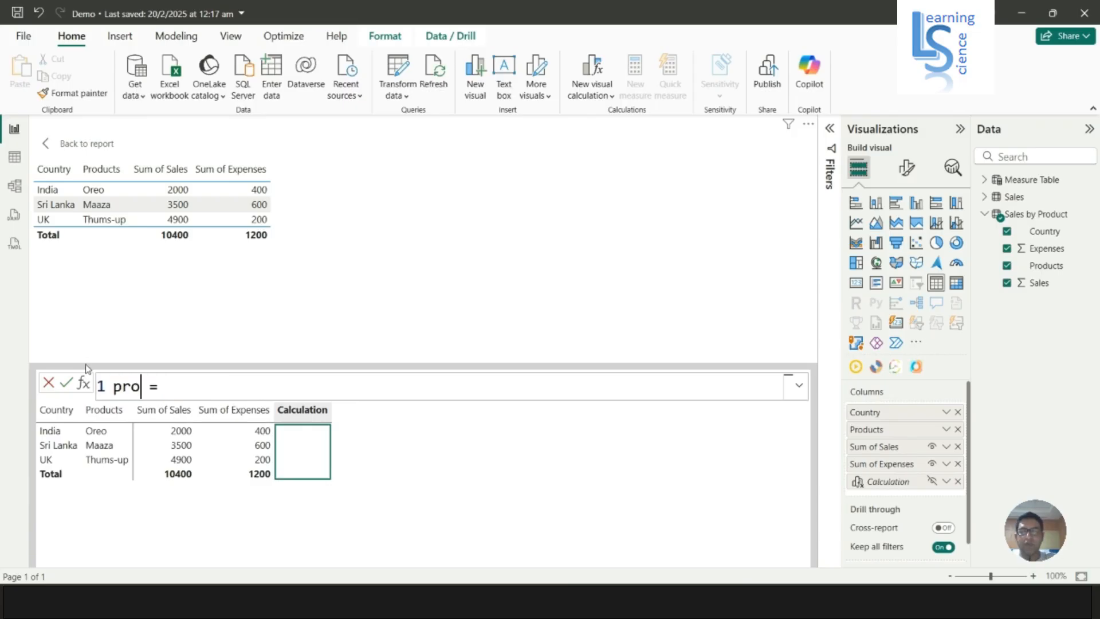
{"action": "key", "text": "BackSpace"}
{"action": "key", "text": "BackSpace"}
{"action": "key", "text": "BackSpace"}
{"action": "type", "text": "Profit"}
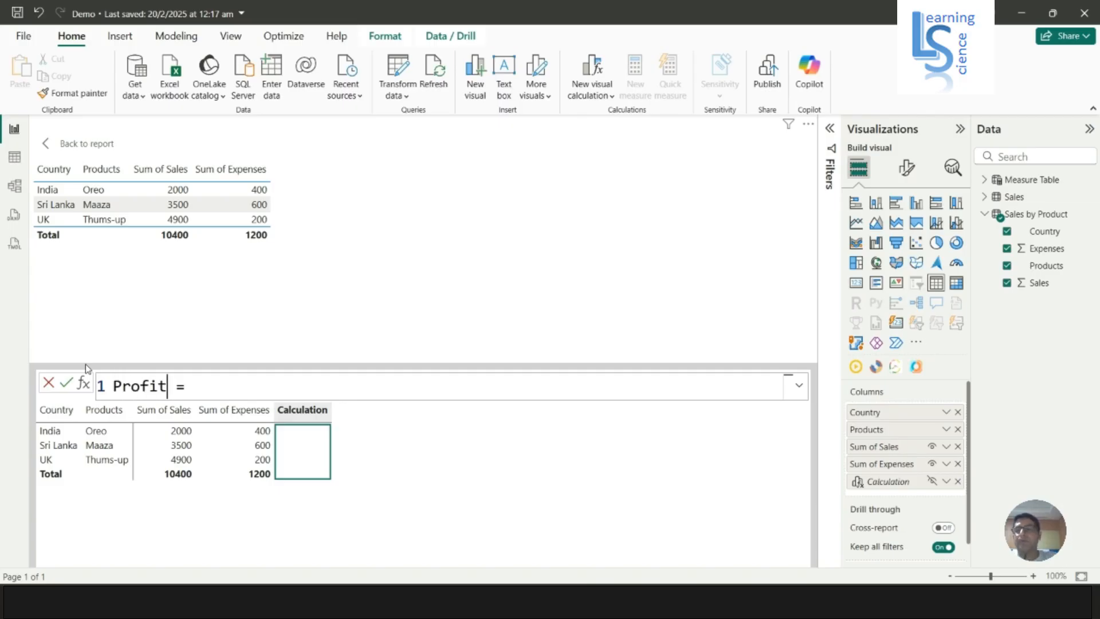
Define Profit as [Sum of Sales] - [Sum of Expenses] and commit the calculation
{"action": "key", "text": "Right"}
{"action": "key", "text": "End"}
{"action": "type", "text": "[su"}
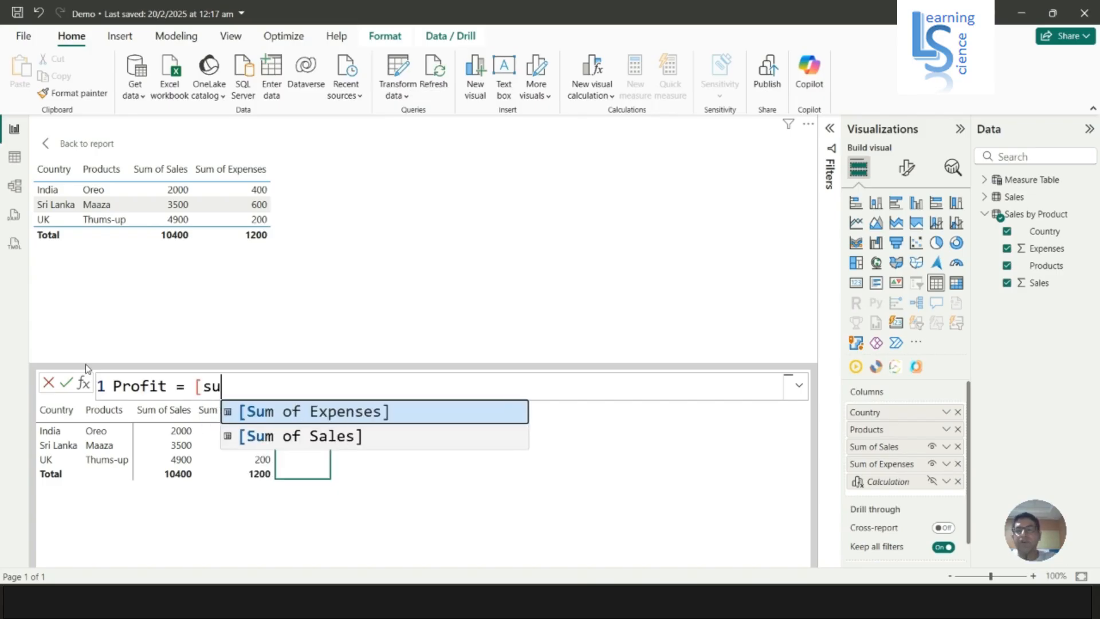
{"action": "key", "text": "Down"}
{"action": "key", "text": "Tab"}
{"action": "type", "text": "- Sum"}
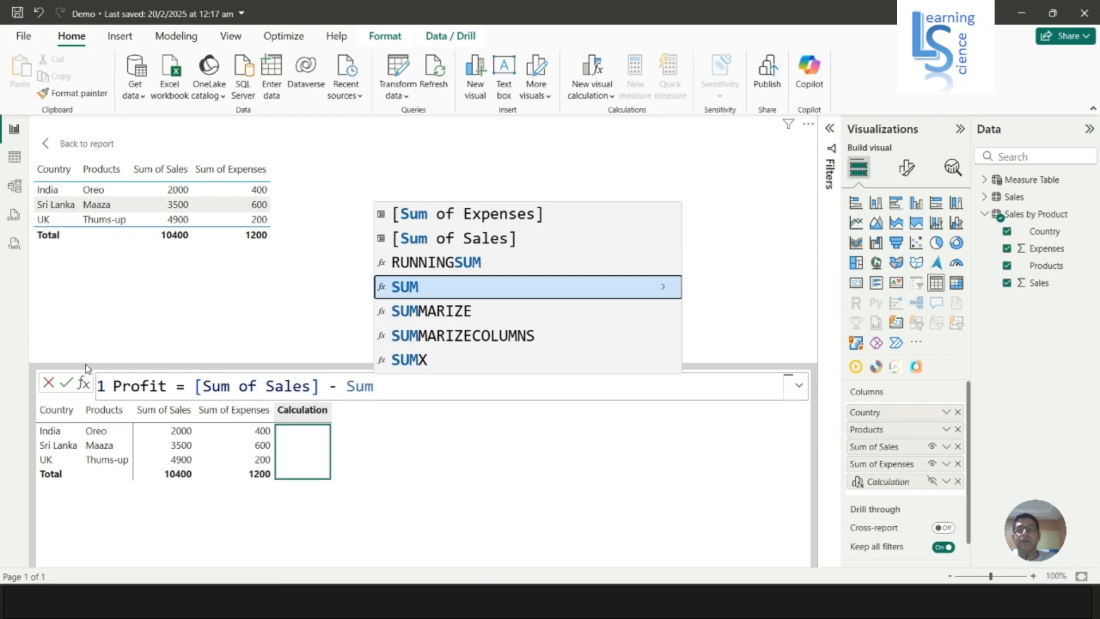
{"action": "key", "text": "Up"}
{"action": "key", "text": "Up"}
{"action": "key", "text": "Up"}
{"action": "key", "text": "Tab"}
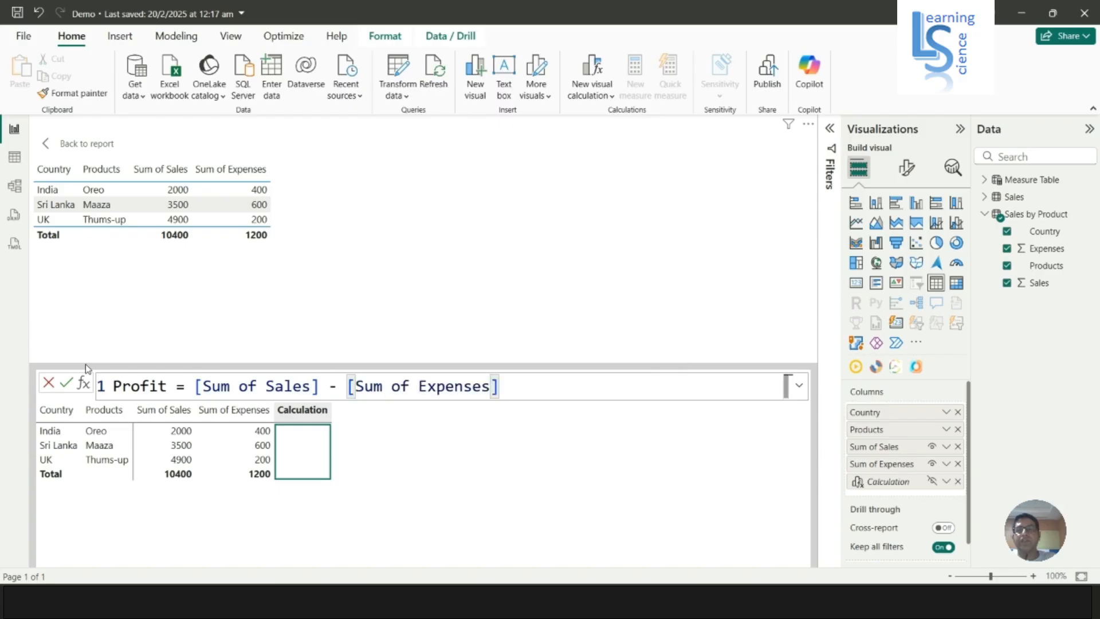
{"action": "key", "text": "Return"}
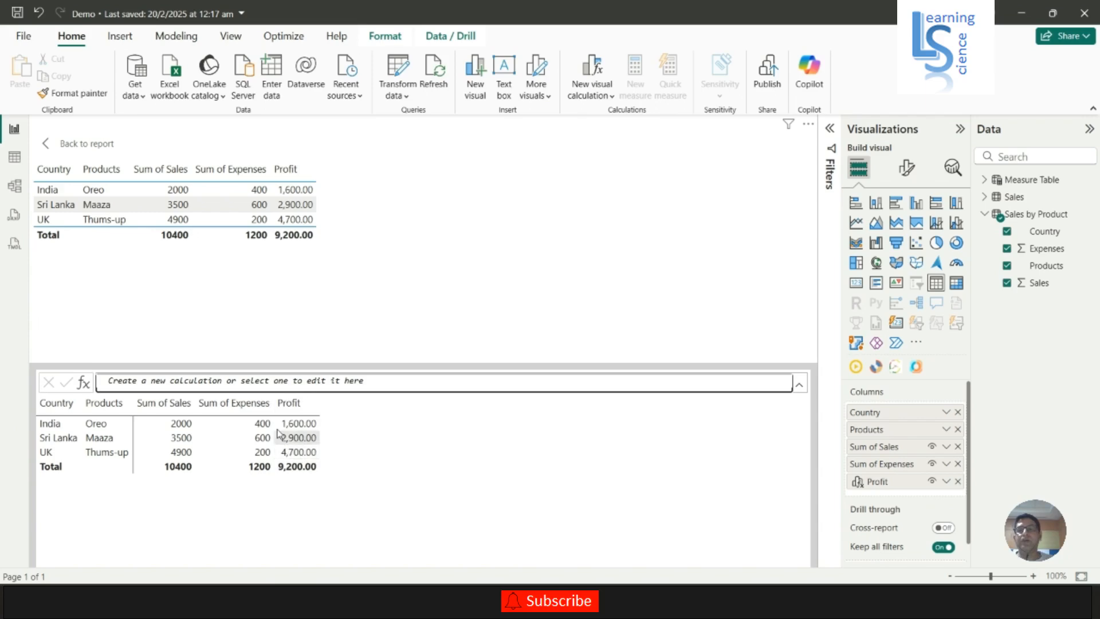
Start another visual calculation and name it Agent Comm
{"action": "left_click", "coordinate": [220, 384]}
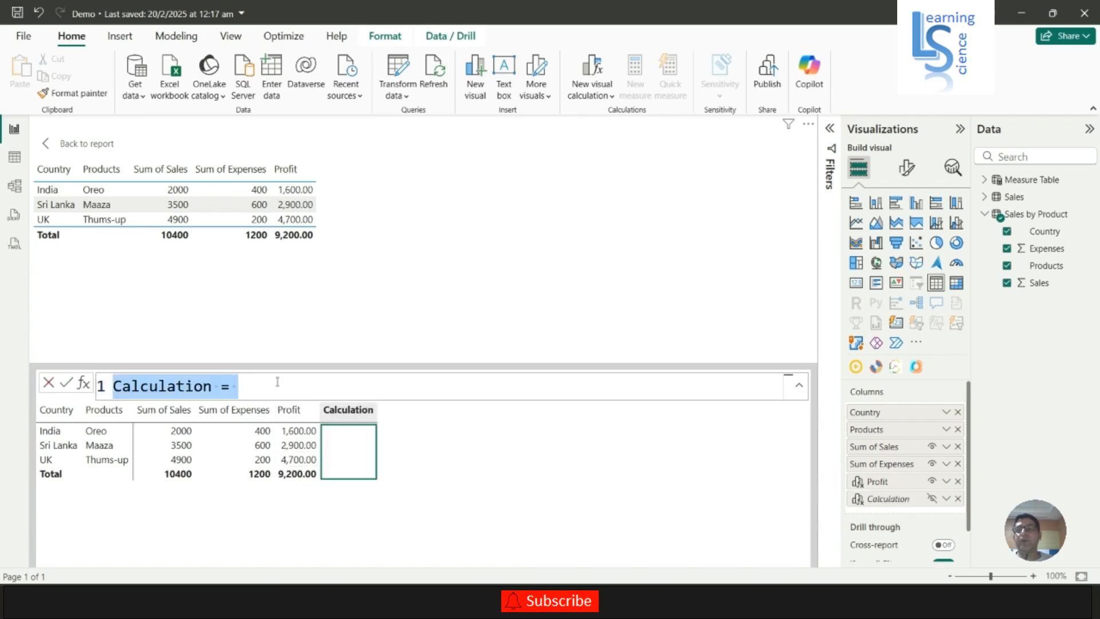
{"action": "left_click", "coordinate": [222, 380]}
{"action": "left_click_drag", "start_coordinate": [212, 385], "coordinate": [99, 378]}
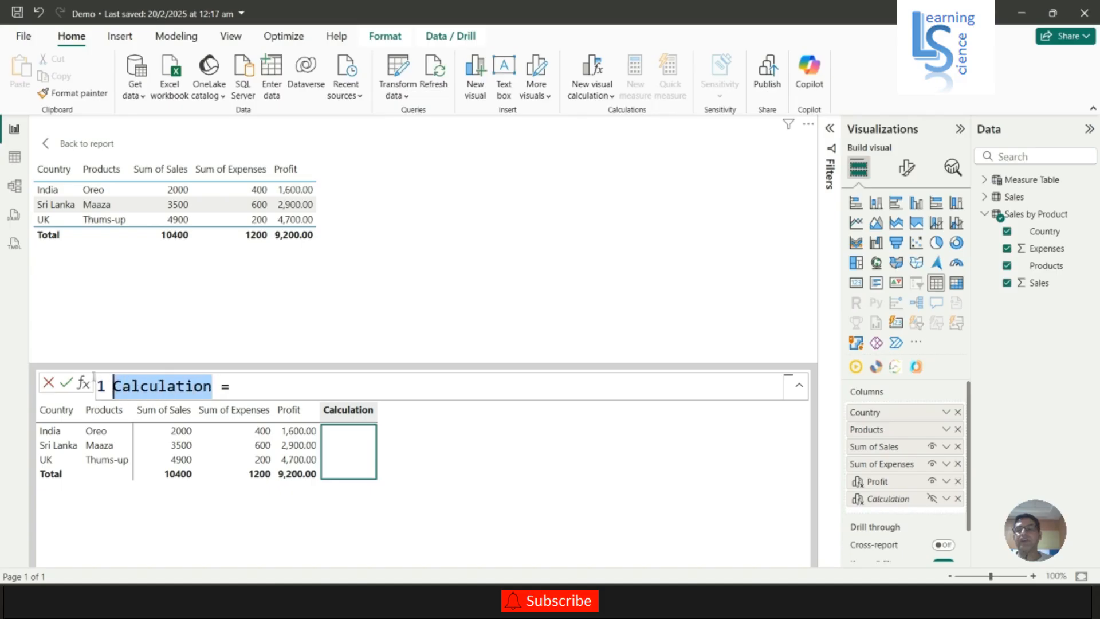
{"action": "type", "text": "A"}
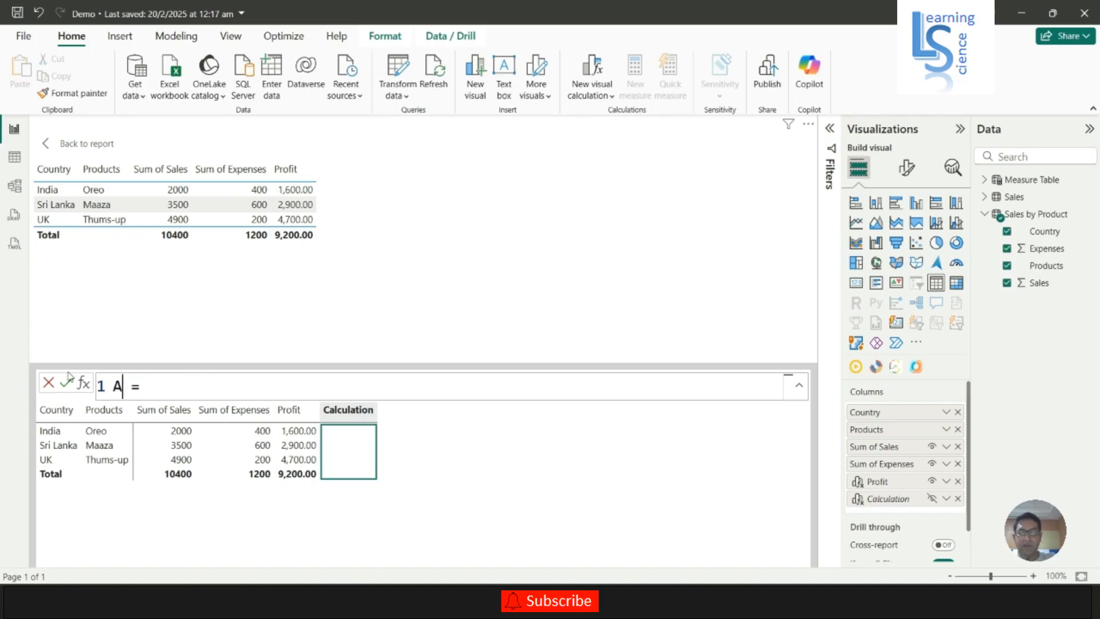
{"action": "type", "text": "gent"}
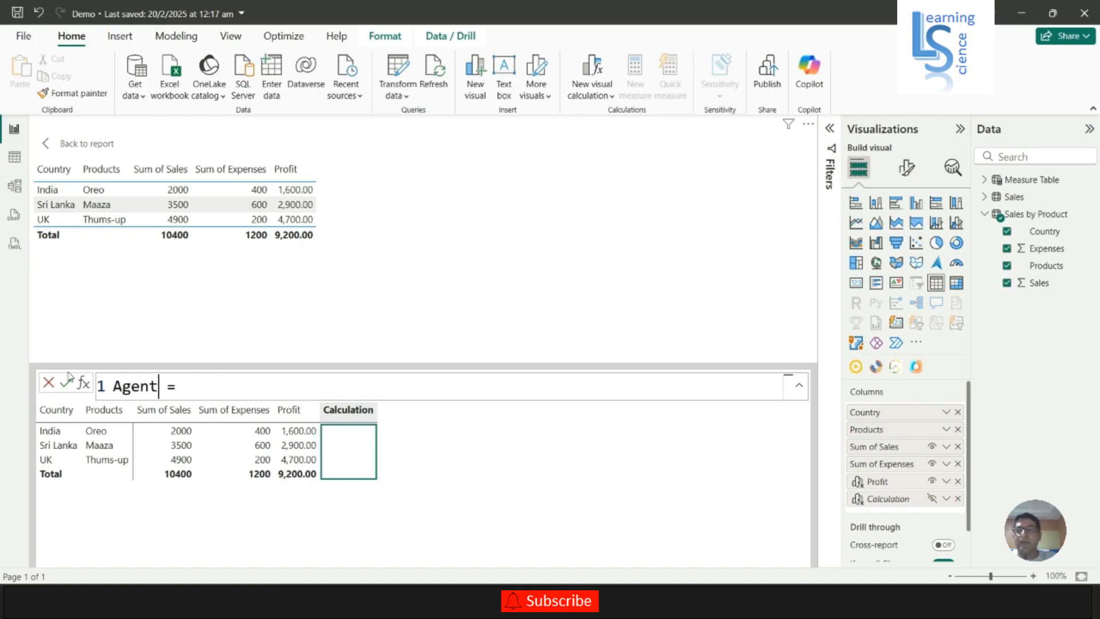
{"action": "type", "text": " Comm"}
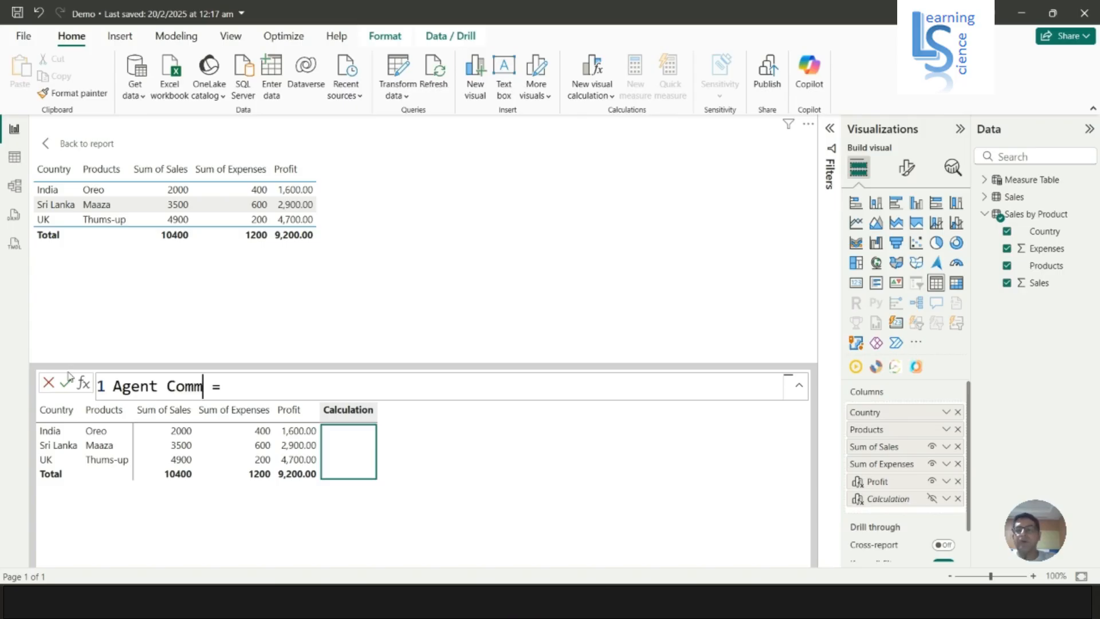
{"action": "key", "text": "Right"}
{"action": "key", "text": "Right"}
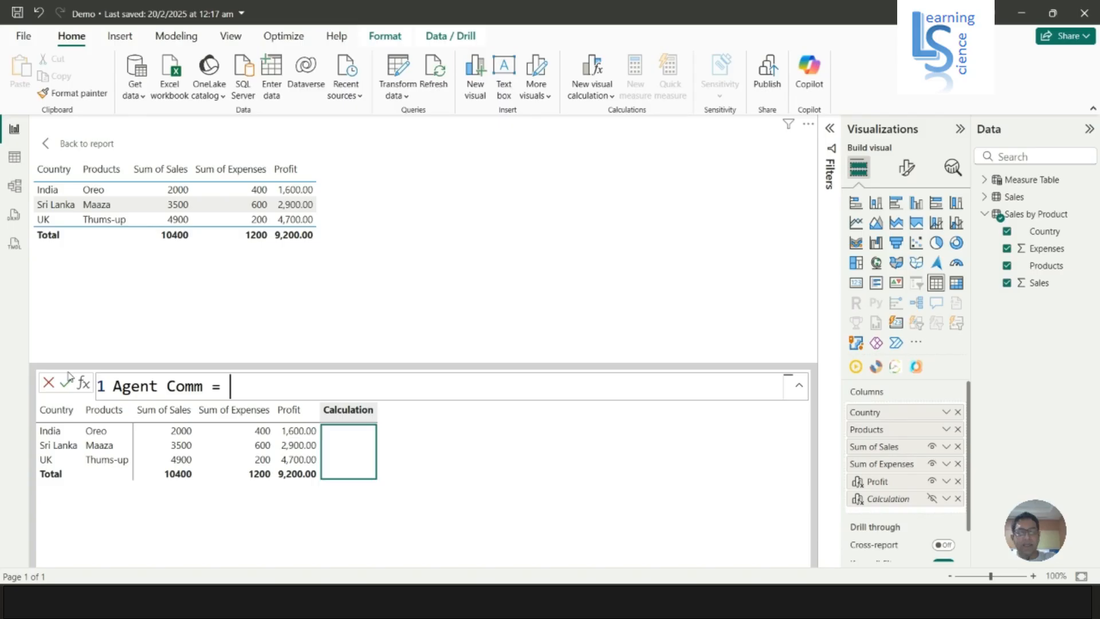
Define Agent Comm as [Profit]*2/100 and commit the calculation
{"action": "type", "text": "[pr"}
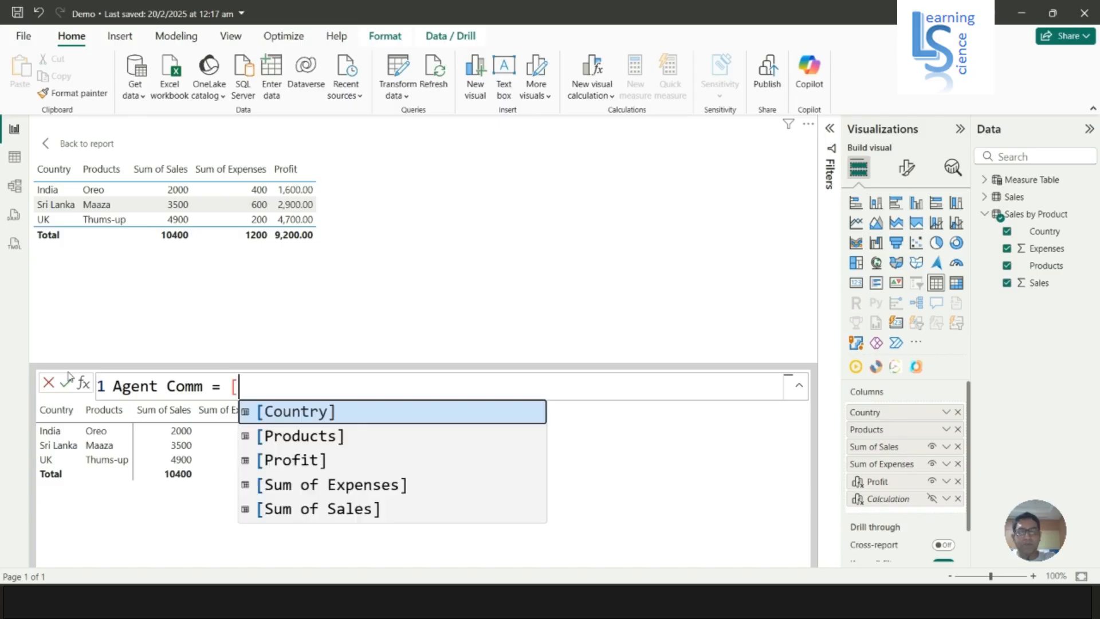
{"action": "key", "text": "Down"}
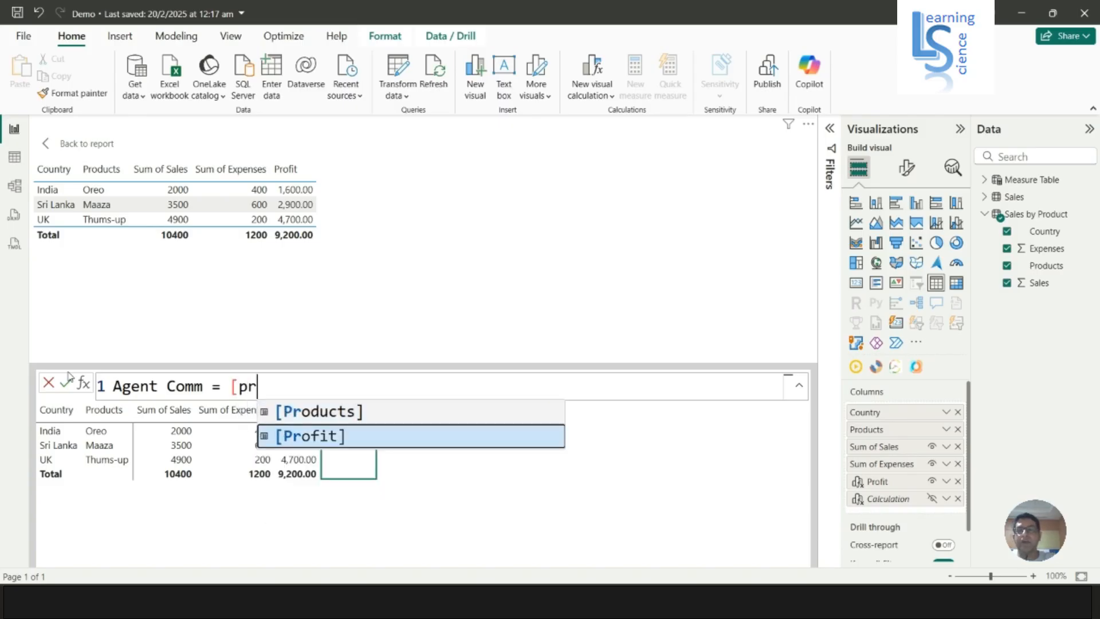
{"action": "key", "text": "Tab"}
{"action": "type", "text": "*"}
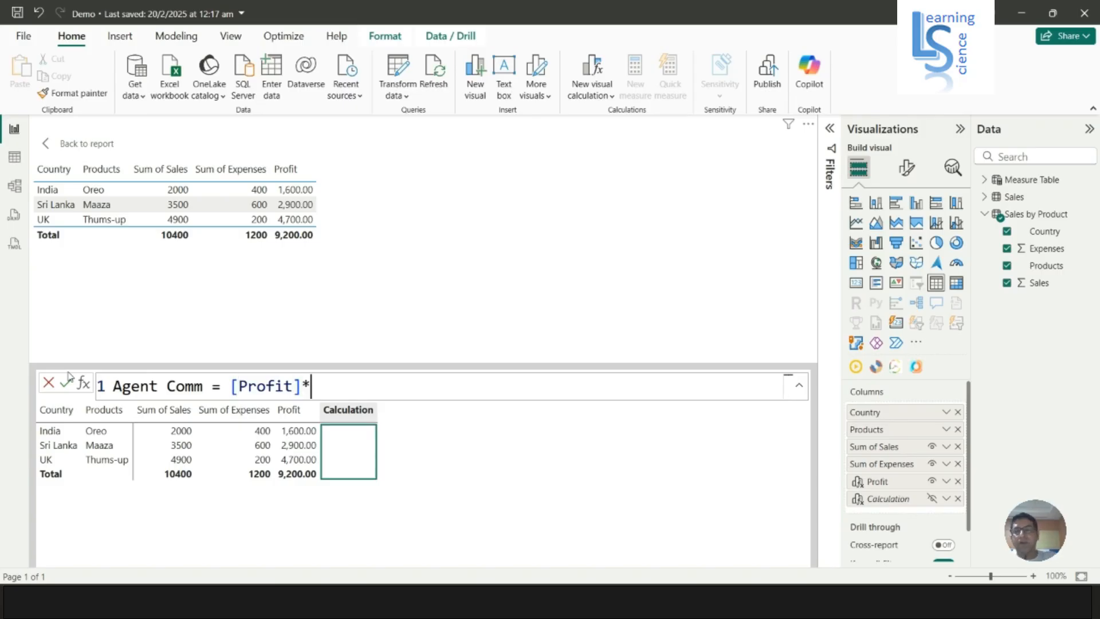
{"action": "type", "text": "2/100"}
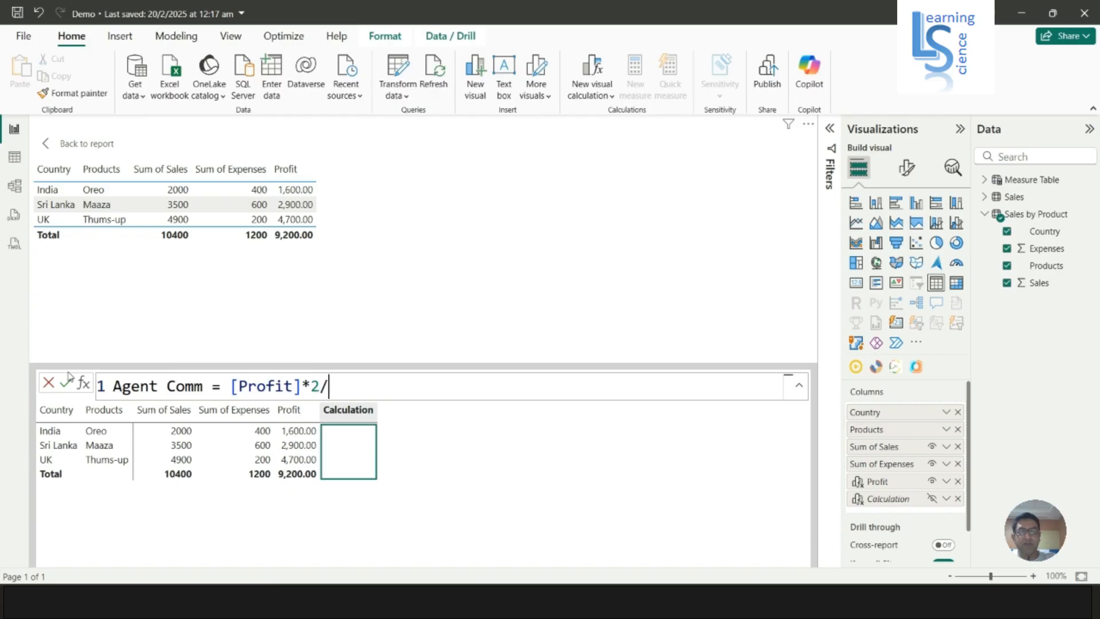
{"action": "left_click", "coordinate": [67, 380]}
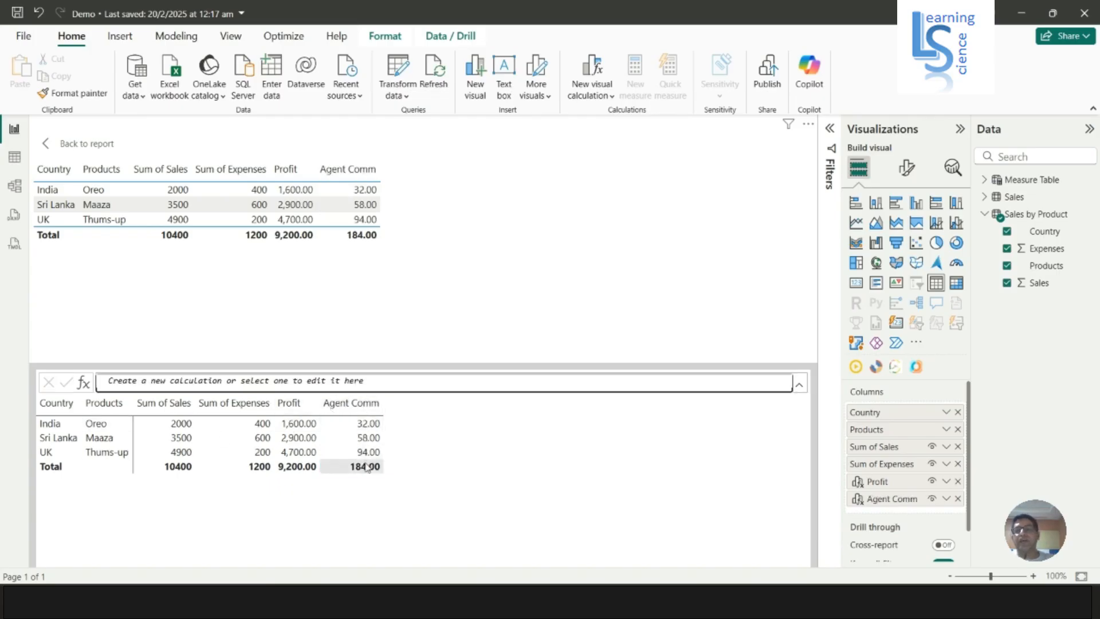
Start another visual calculation on the table and name it Net Profit
{"action": "left_click", "coordinate": [329, 383]}
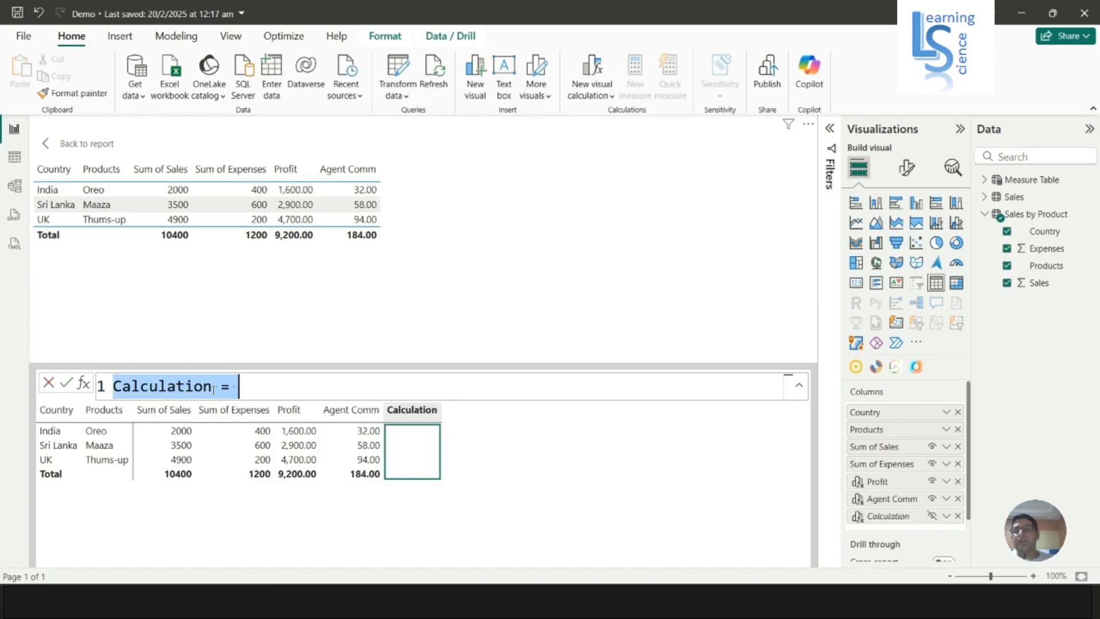
{"action": "left_click", "coordinate": [240, 384]}
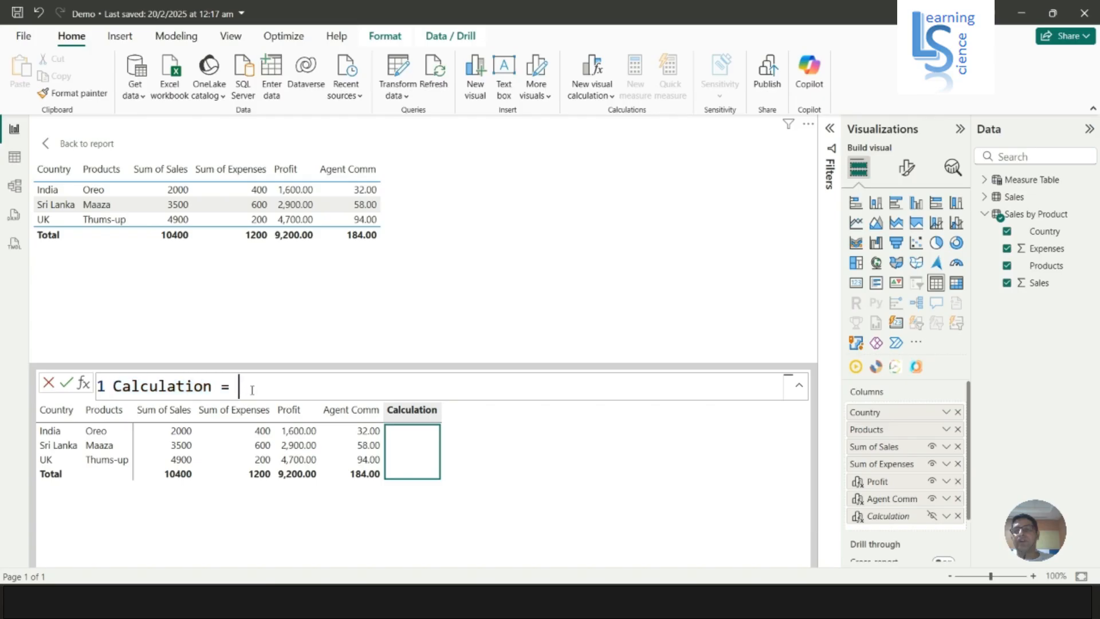
{"action": "key", "text": "Left"}
{"action": "key", "text": "Left"}
{"action": "key", "text": "shift+Left"}
{"action": "key", "text": "shift+Left"}
{"action": "key", "text": "shift+Left"}
{"action": "key", "text": "shift+Left"}
{"action": "key", "text": "shift+Left"}
{"action": "key", "text": "shift+Left"}
{"action": "key", "text": "shift+Left"}
{"action": "key", "text": "shift+Left"}
{"action": "key", "text": "shift+Left"}
{"action": "key", "text": "shift+Left"}
{"action": "key", "text": "shift+Left"}
{"action": "type", "text": "Net"}
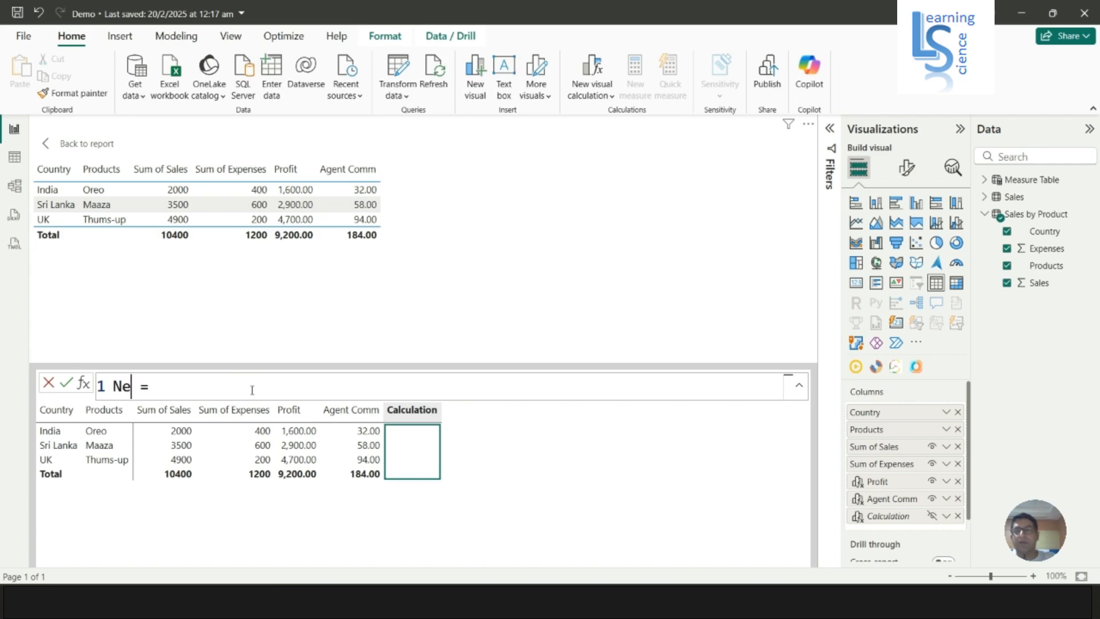
{"action": "type", "text": " Profi"}
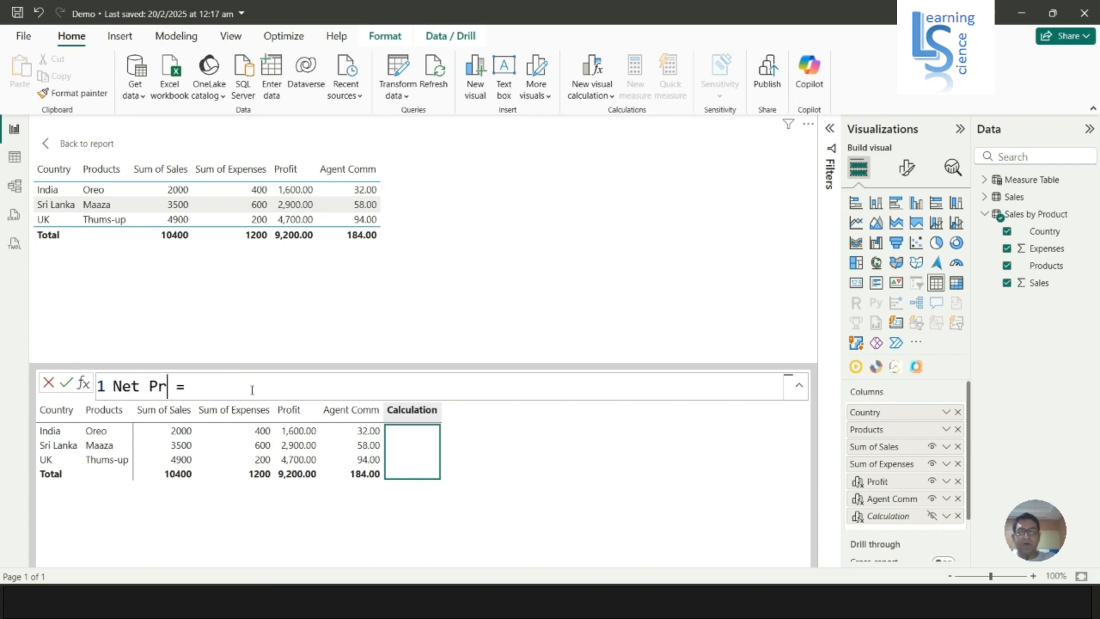
{"action": "type", "text": "t"}
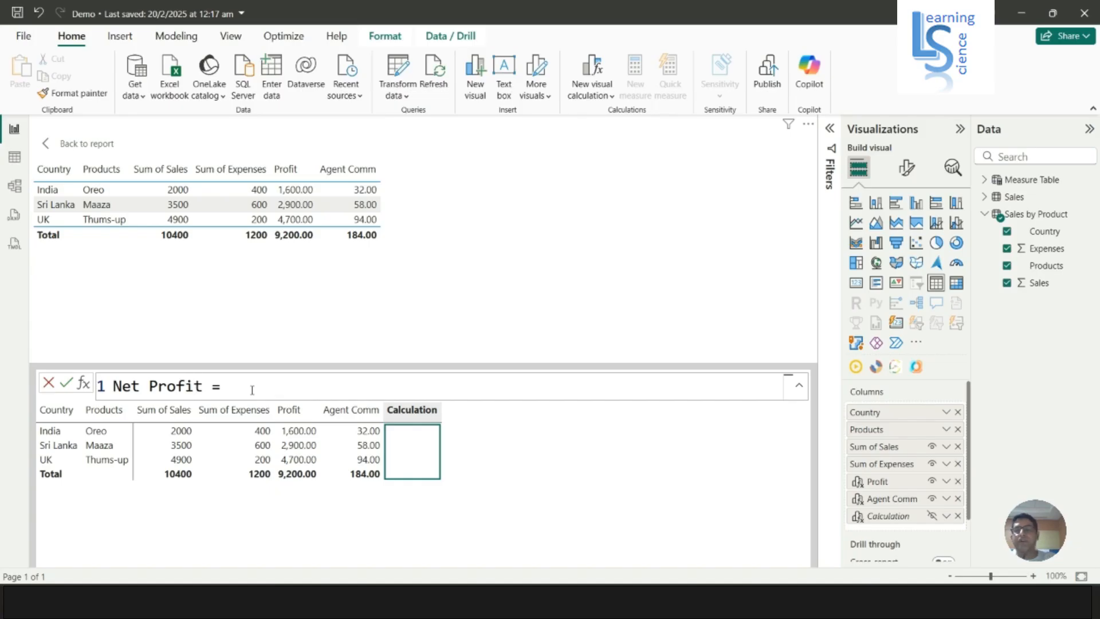
Define Net Profit as [Profit] - [Agent Comm] and commit the calculation
{"action": "key", "text": "Right"}
{"action": "key", "text": "Right"}
{"action": "key", "text": "Right"}
{"action": "type", "text": "[p"}
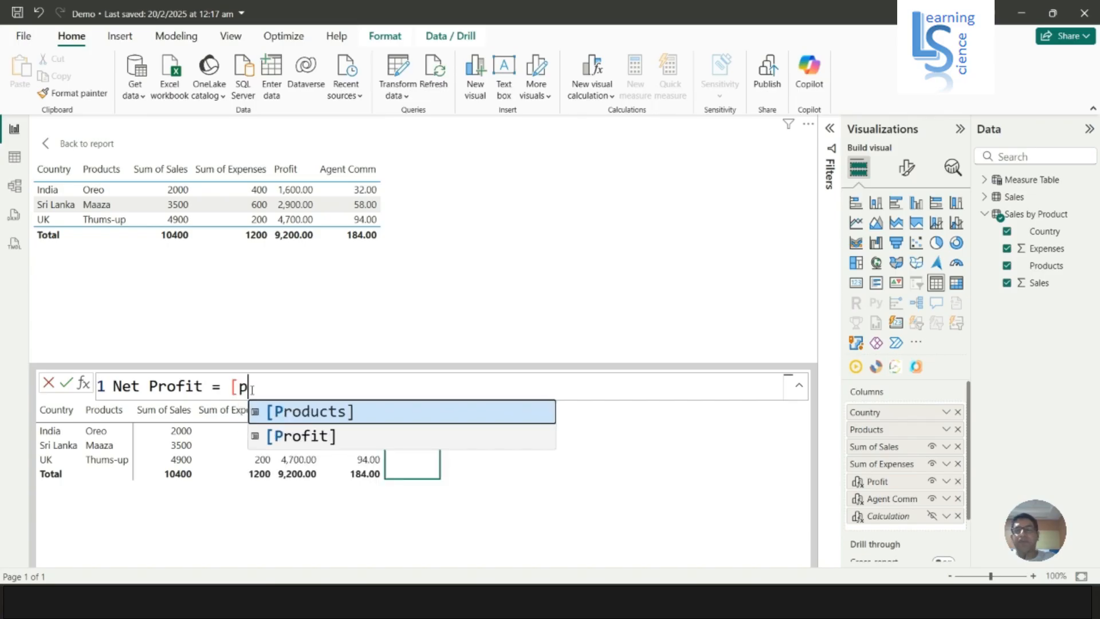
{"action": "key", "text": "Down"}
{"action": "key", "text": "Tab"}
{"action": "type", "text": "- "}
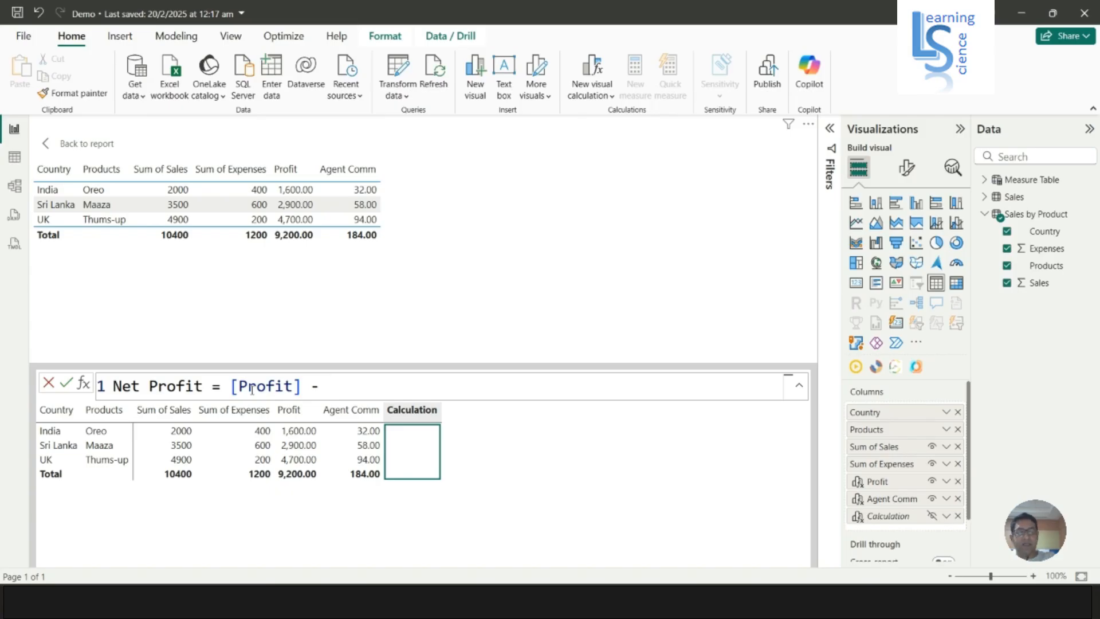
{"action": "type", "text": "[A"}
{"action": "key", "text": "Tab"}
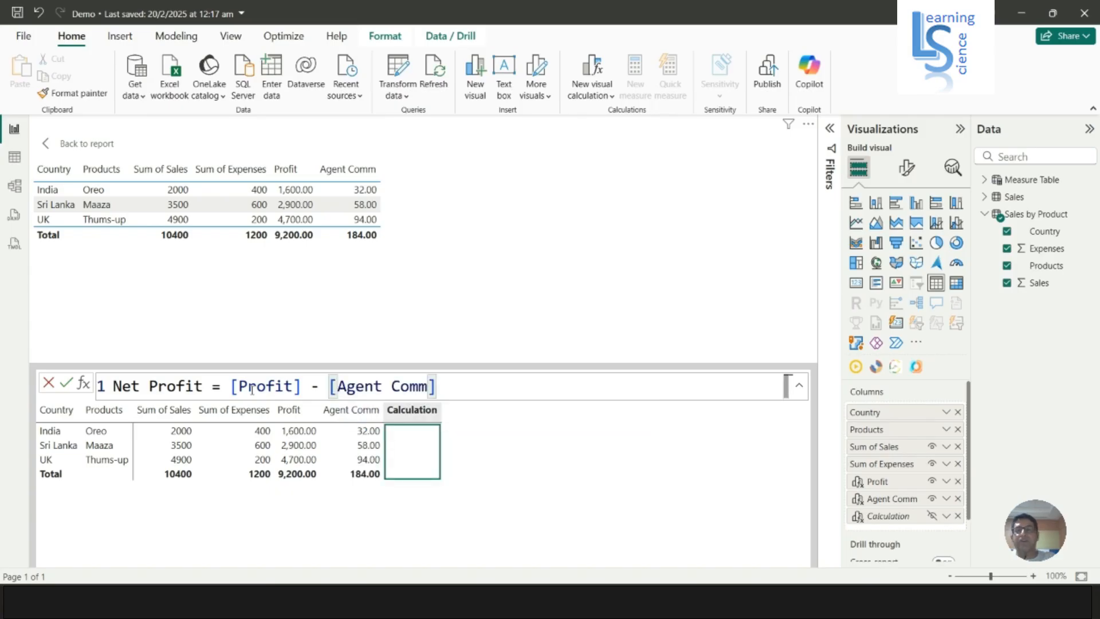
{"action": "key", "text": "Return"}
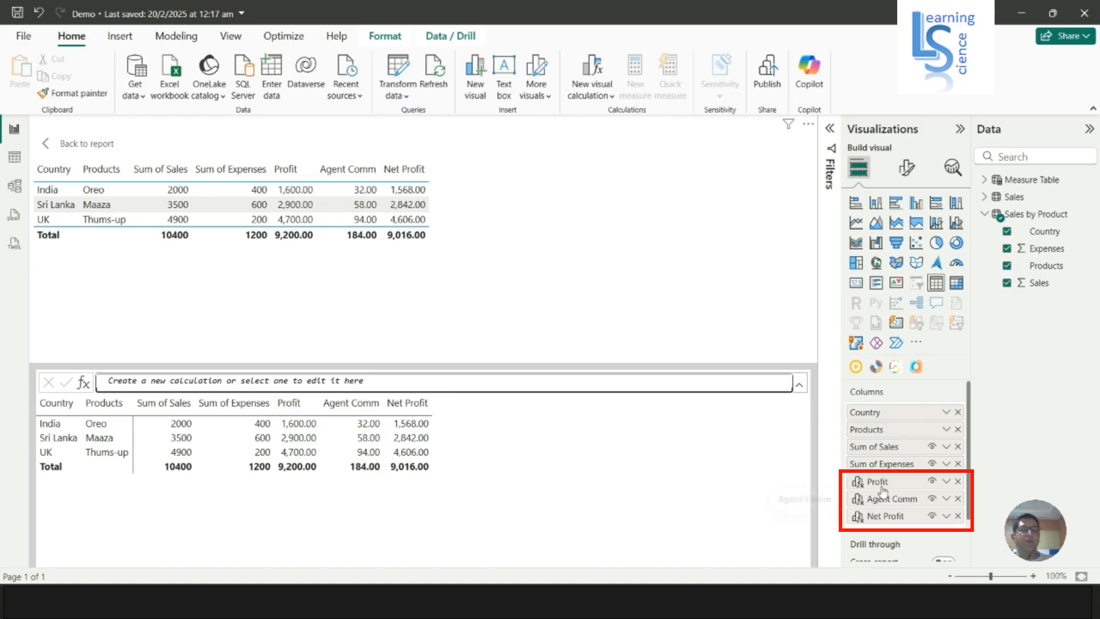
Open background color conditional formatting for the Profit column and enable a middle color
{"action": "left_click", "coordinate": [946, 483]}
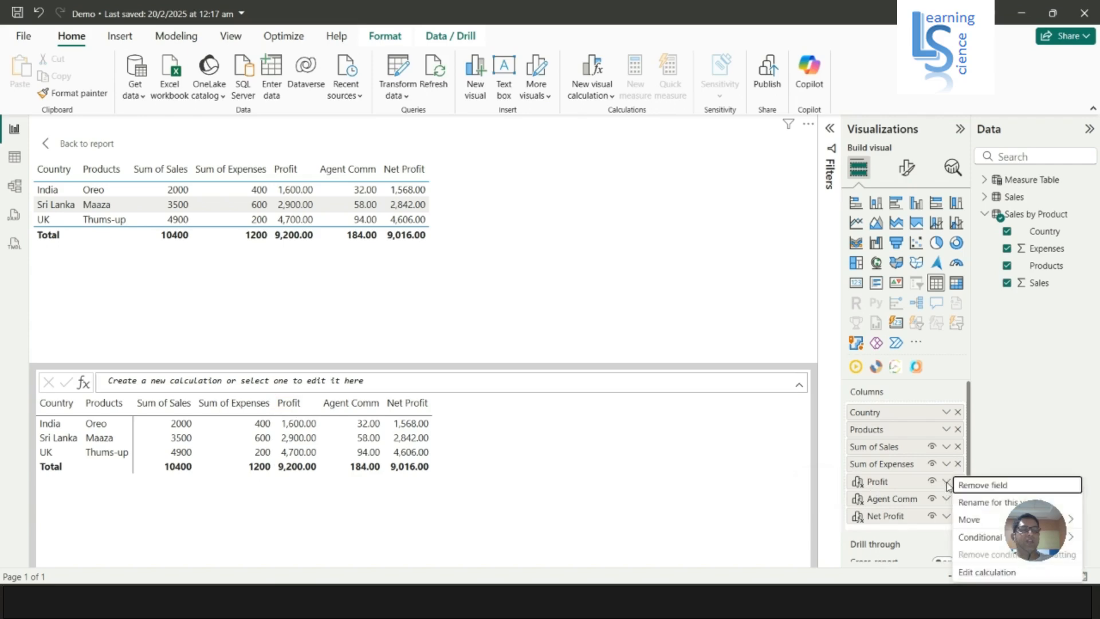
{"action": "mouse_move", "coordinate": [983, 540]}
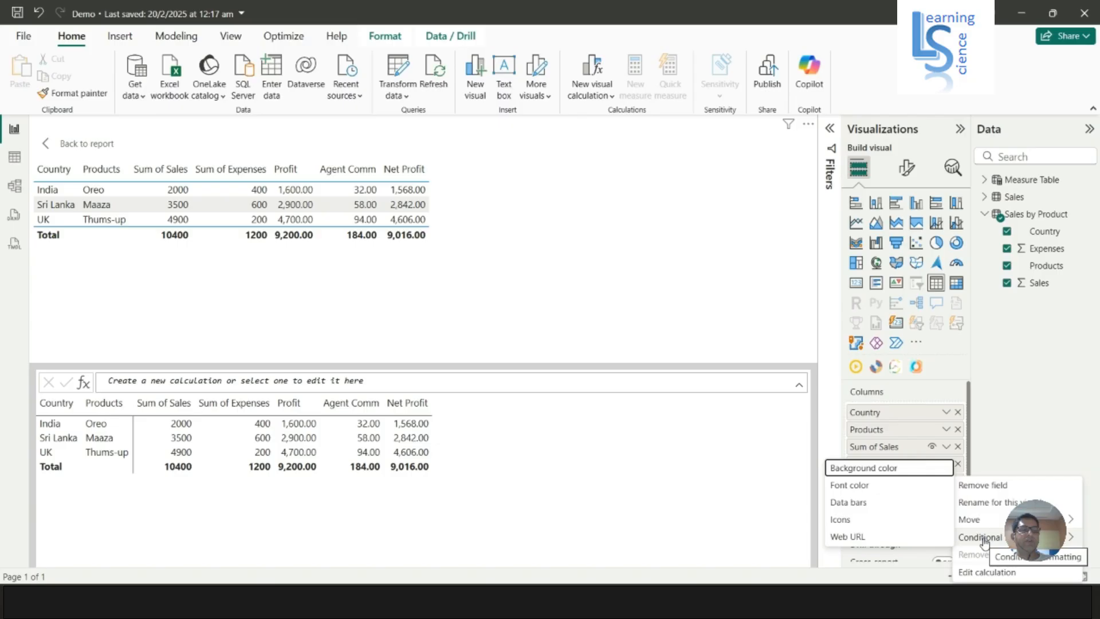
{"action": "left_click", "coordinate": [896, 468]}
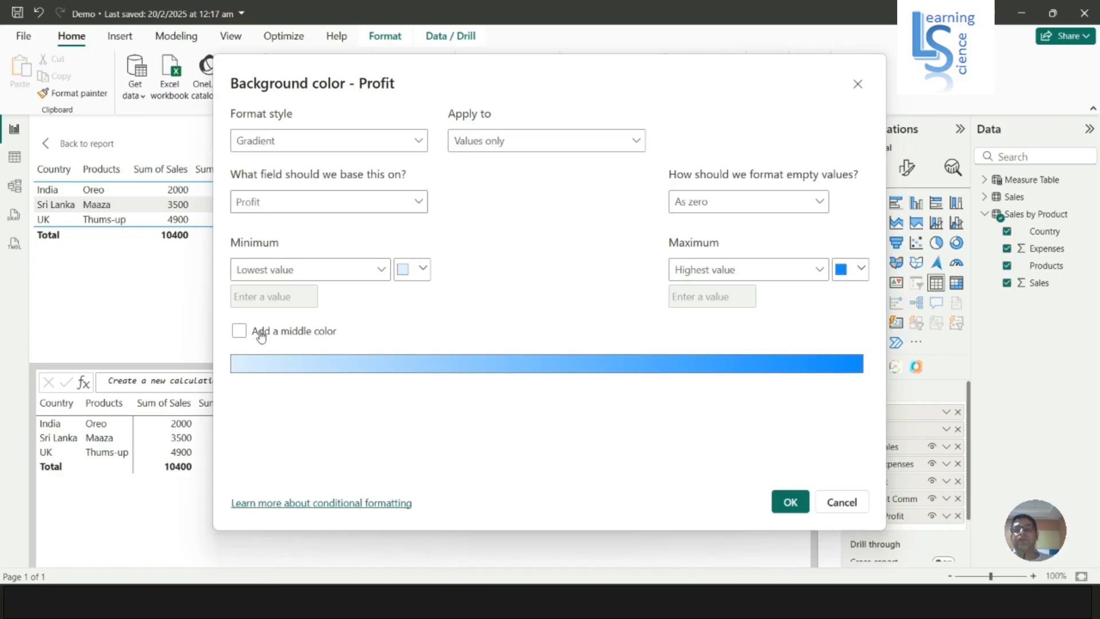
{"action": "left_click", "coordinate": [239, 330]}
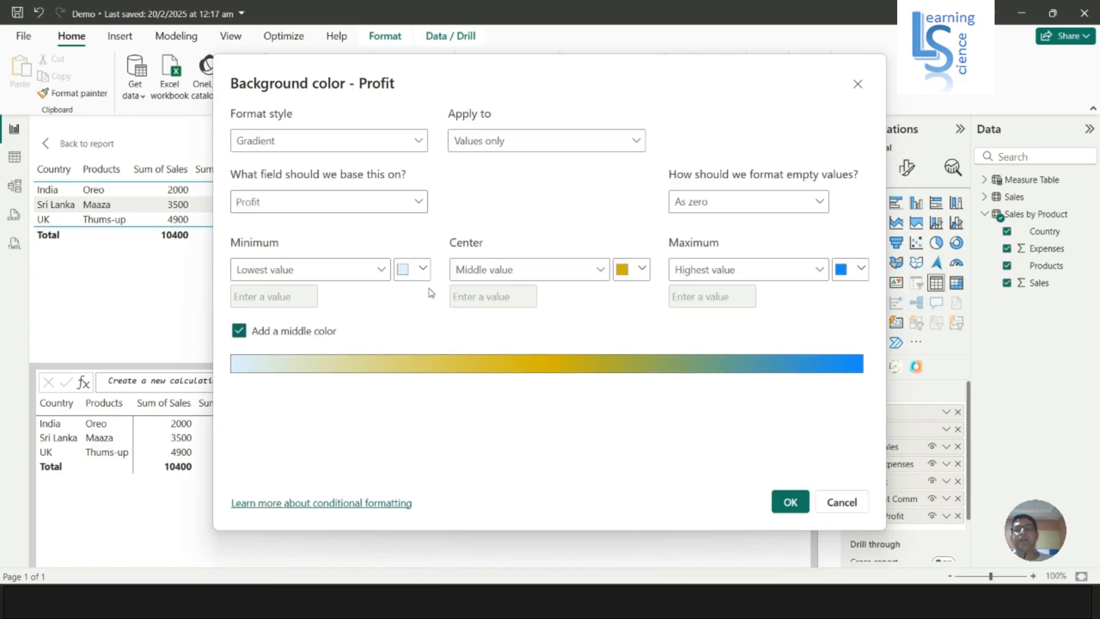
Set the gradient's minimum color to red
{"action": "left_click", "coordinate": [423, 269]}
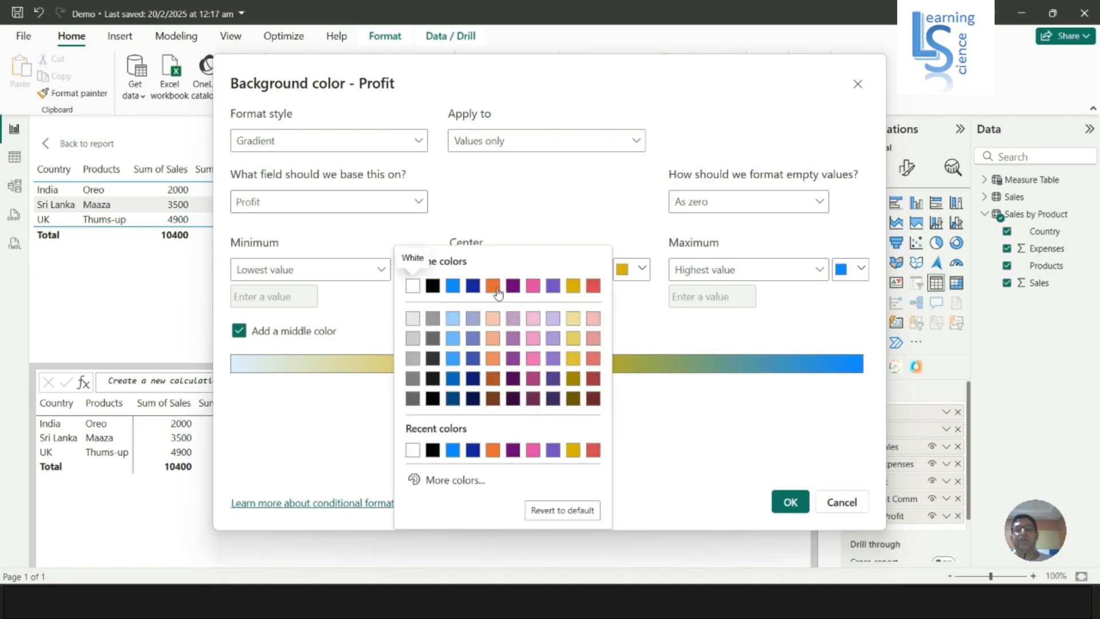
{"action": "left_click", "coordinate": [593, 359]}
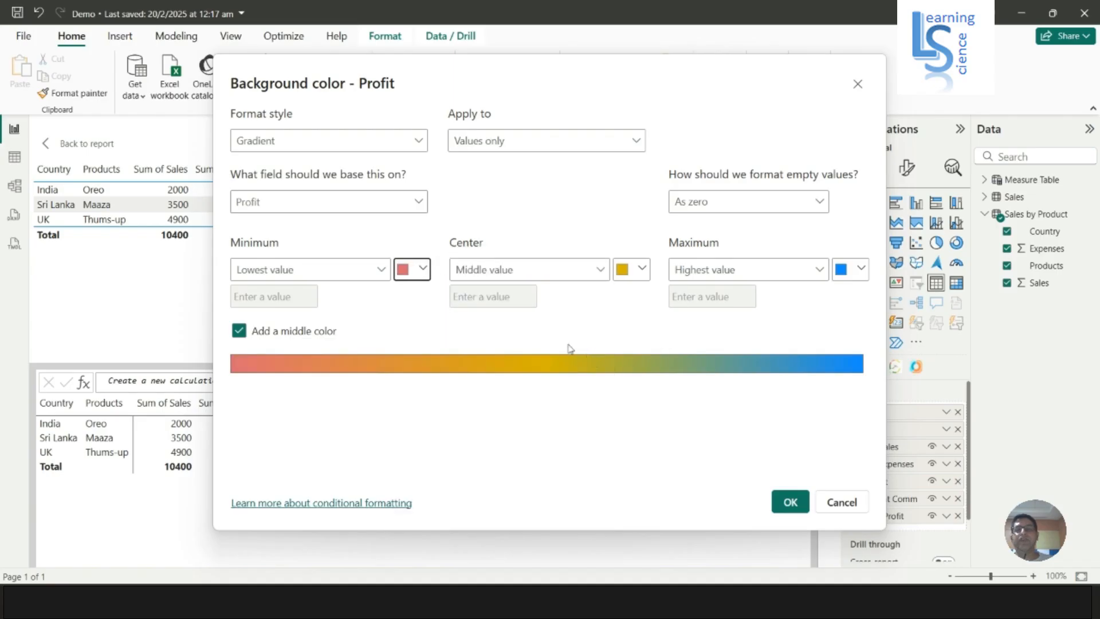
{"action": "left_click", "coordinate": [641, 272]}
{"action": "left_click", "coordinate": [794, 360]}
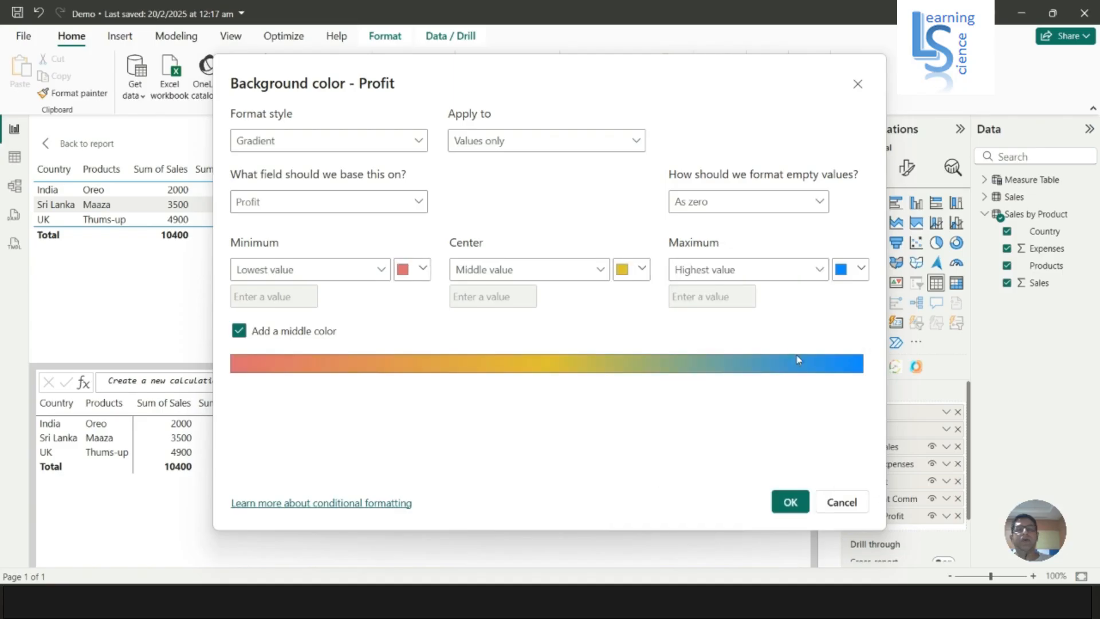
Set the maximum color to a custom green #42D155 and apply the Profit background formatting
{"action": "left_click", "coordinate": [861, 269]}
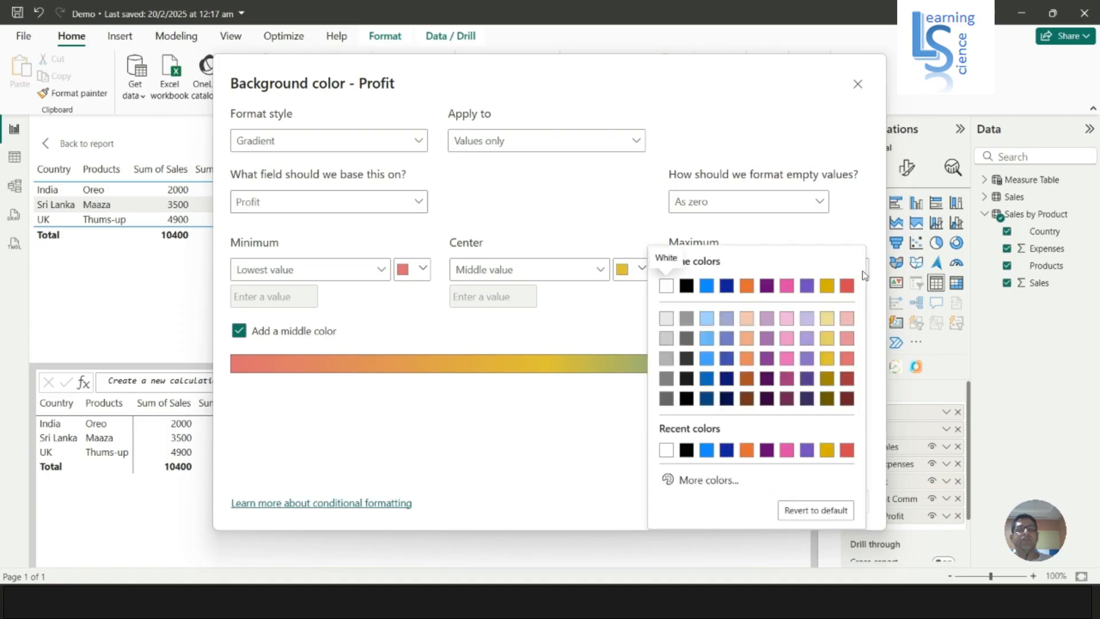
{"action": "left_click", "coordinate": [708, 480]}
{"action": "left_click_drag", "start_coordinate": [660, 432], "coordinate": [728, 432]}
{"action": "mouse_move", "coordinate": [795, 275]}
{"action": "left_mouse_down"}
{"action": "mouse_move", "coordinate": [785, 266]}
{"action": "mouse_move", "coordinate": [791, 289]}
{"action": "left_mouse_up"}
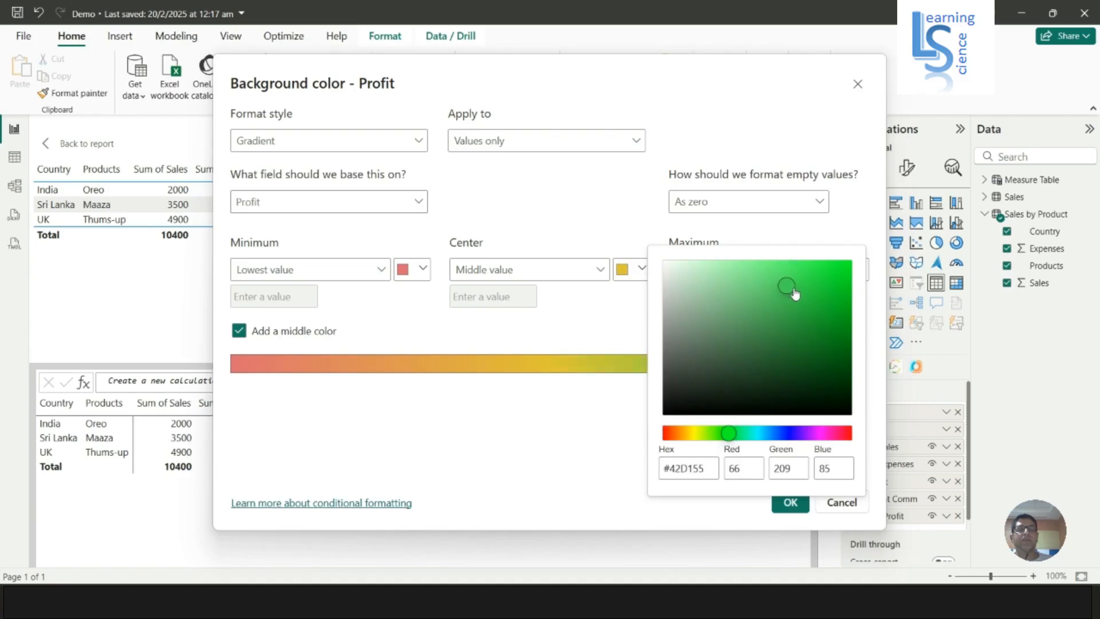
{"action": "left_click", "coordinate": [585, 486]}
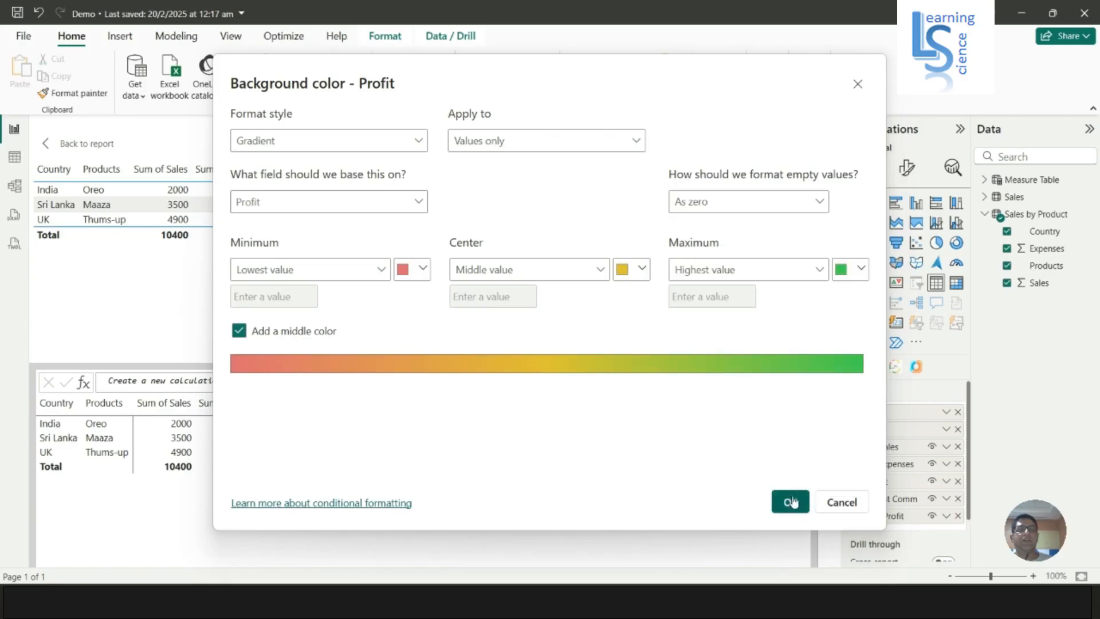
{"action": "left_click", "coordinate": [790, 502]}
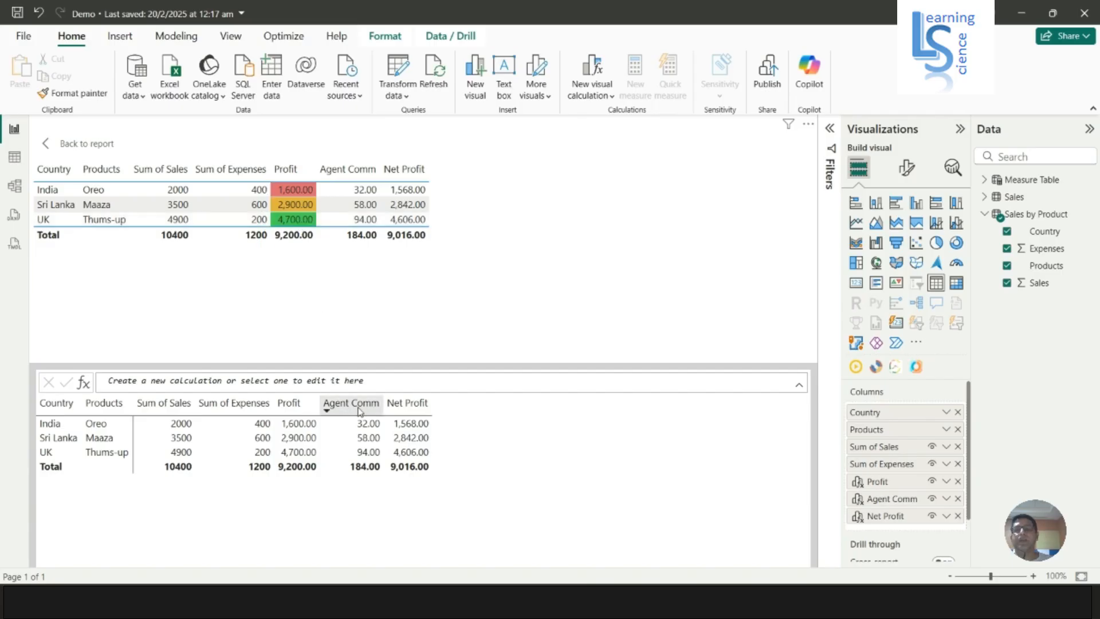
Open font color conditional formatting for Agent Comm and set the minimum color to custom green #3ABB26
{"action": "left_click", "coordinate": [946, 498]}
{"action": "mouse_move", "coordinate": [985, 466]}
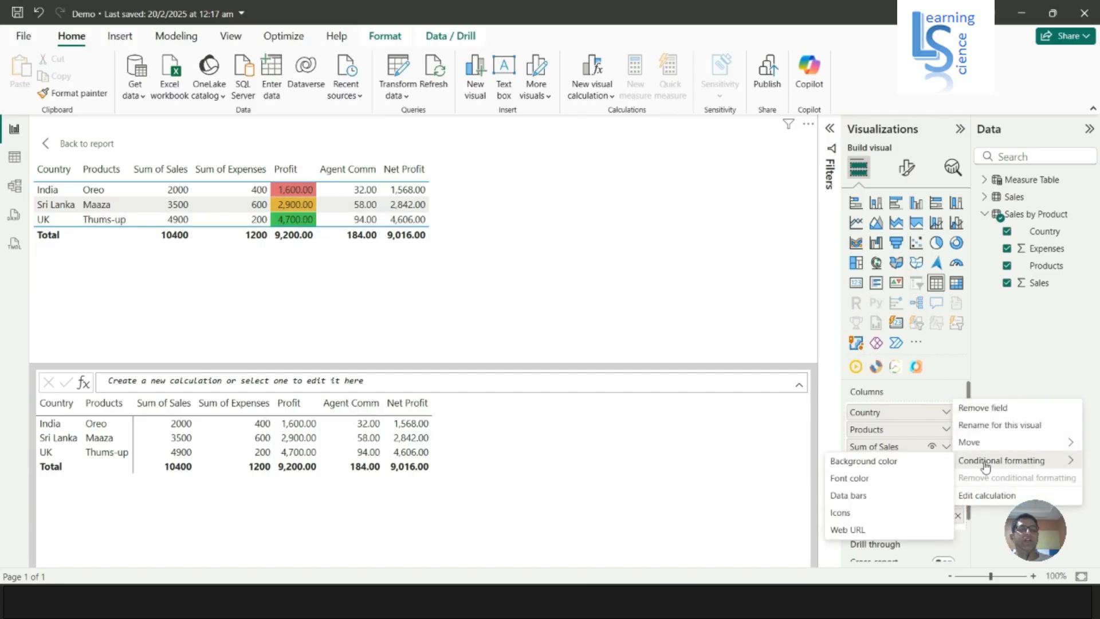
{"action": "left_click", "coordinate": [858, 481]}
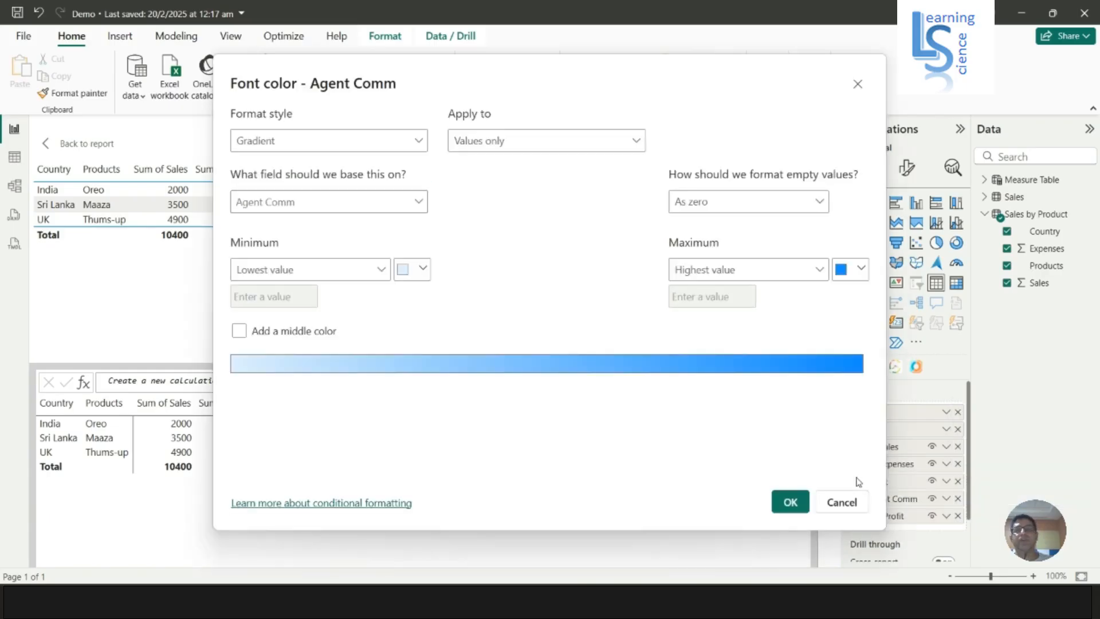
{"action": "left_click", "coordinate": [423, 269]}
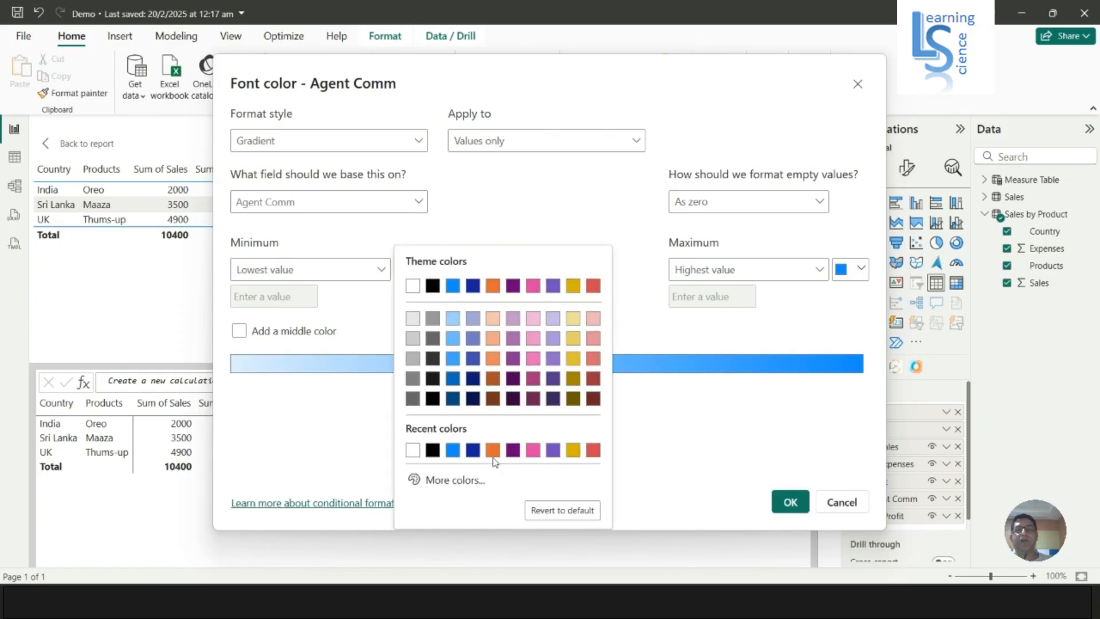
{"action": "left_click", "coordinate": [446, 479]}
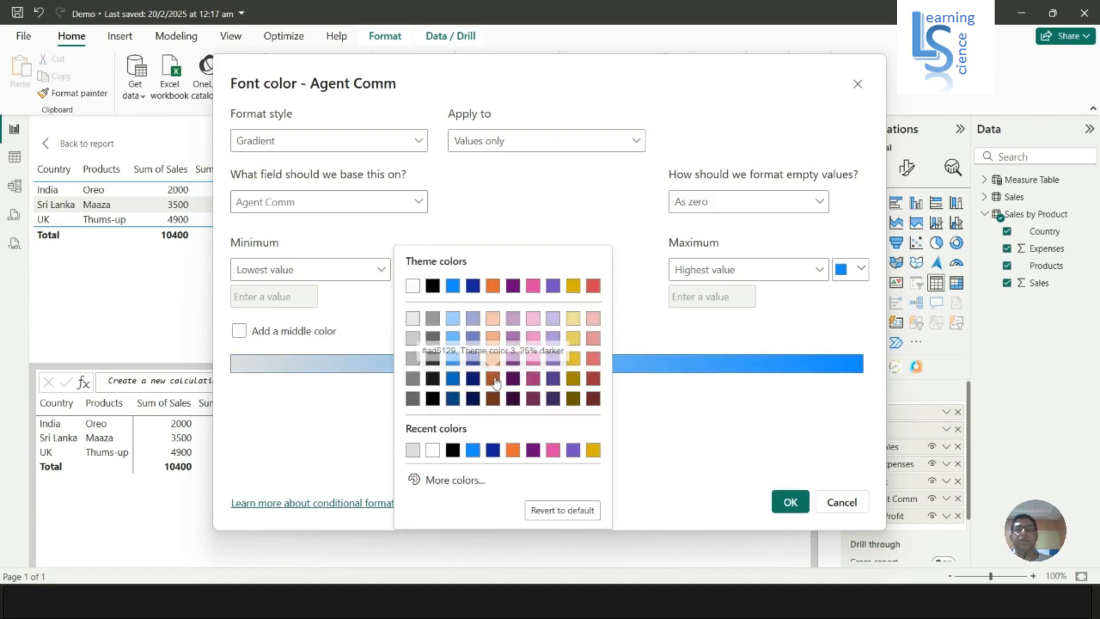
{"action": "left_click", "coordinate": [446, 480]}
{"action": "mouse_move", "coordinate": [456, 434]}
{"action": "left_mouse_down"}
{"action": "mouse_move", "coordinate": [498, 433]}
{"action": "mouse_move", "coordinate": [469, 439]}
{"action": "left_mouse_up"}
{"action": "left_click_drag", "start_coordinate": [543, 293], "coordinate": [554, 299]}
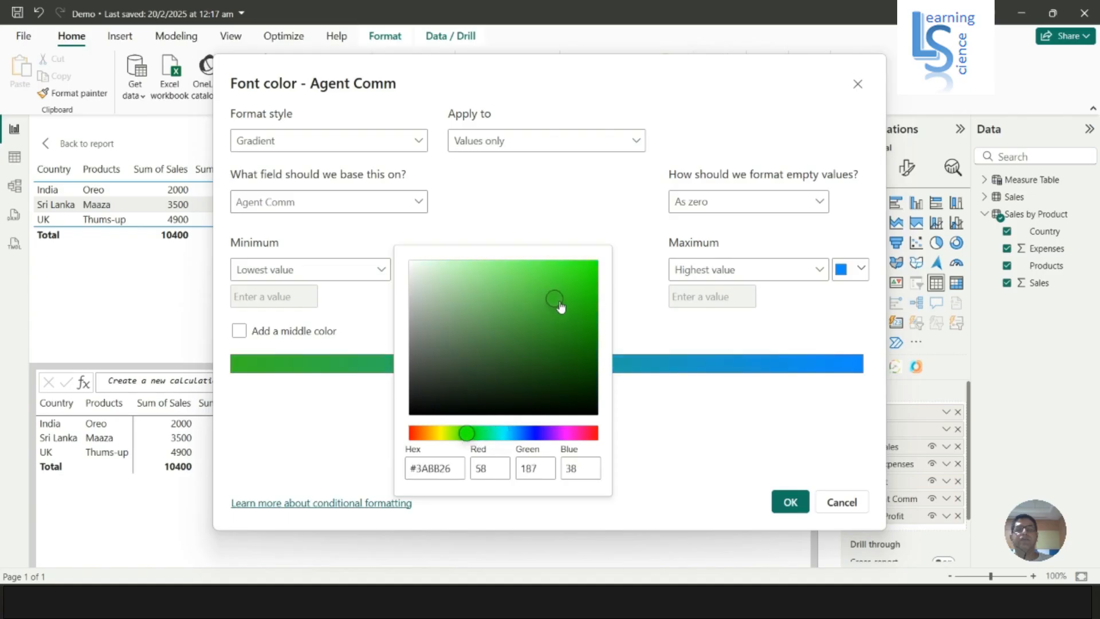
{"action": "left_click", "coordinate": [801, 507]}
Enable a middle color, set the maximum color to red, and apply the Agent Comm font formatting
{"action": "left_click", "coordinate": [300, 331]}
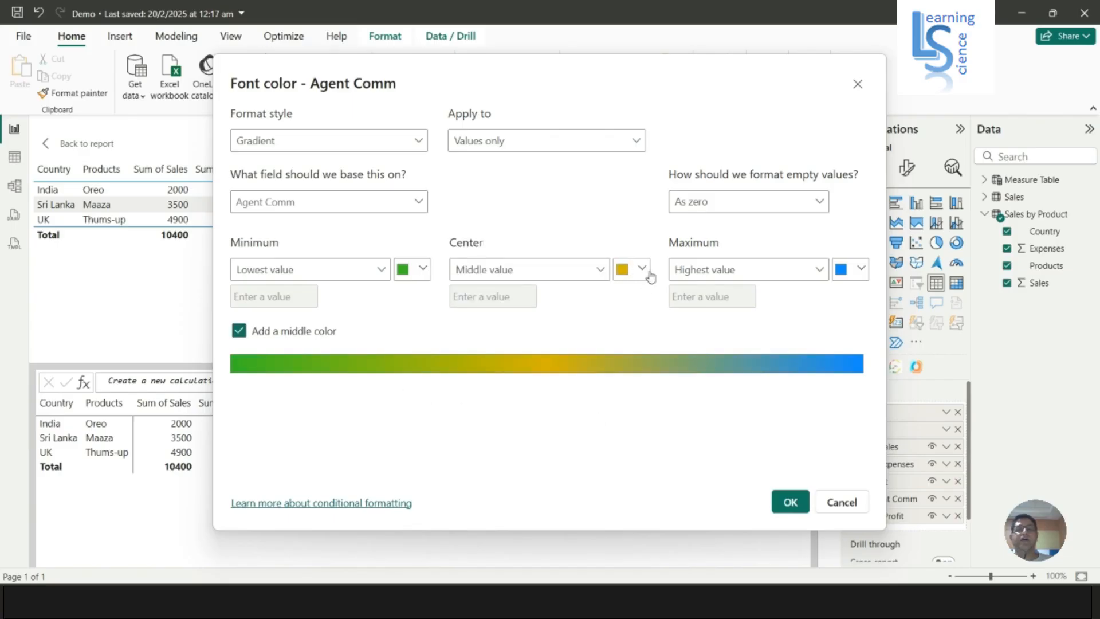
{"action": "left_click", "coordinate": [861, 269]}
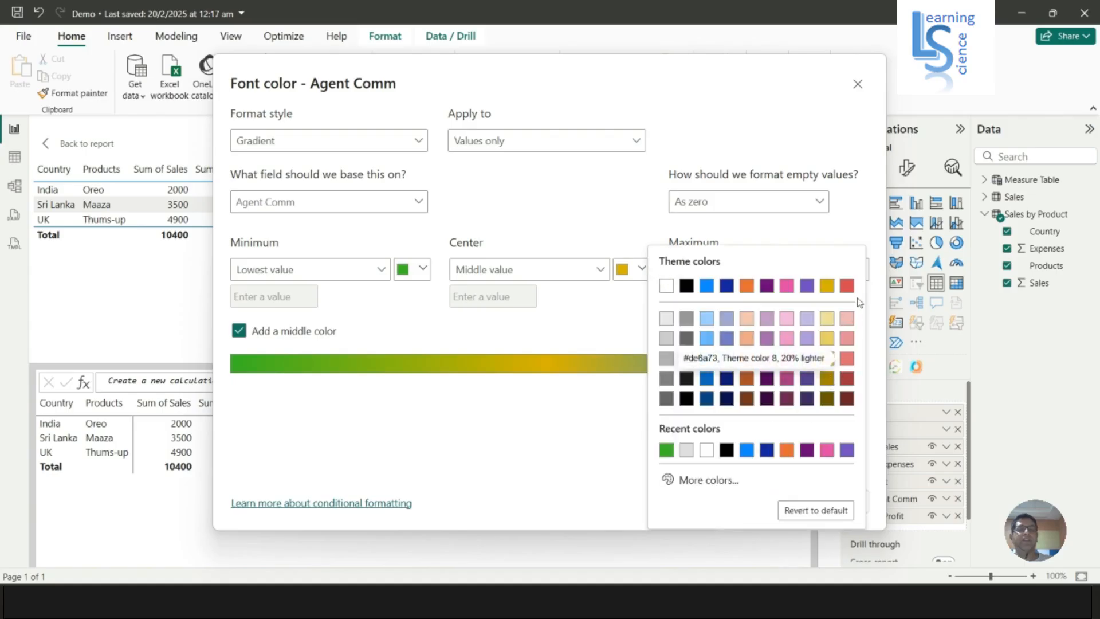
{"action": "left_click", "coordinate": [846, 285]}
{"action": "left_click", "coordinate": [793, 503]}
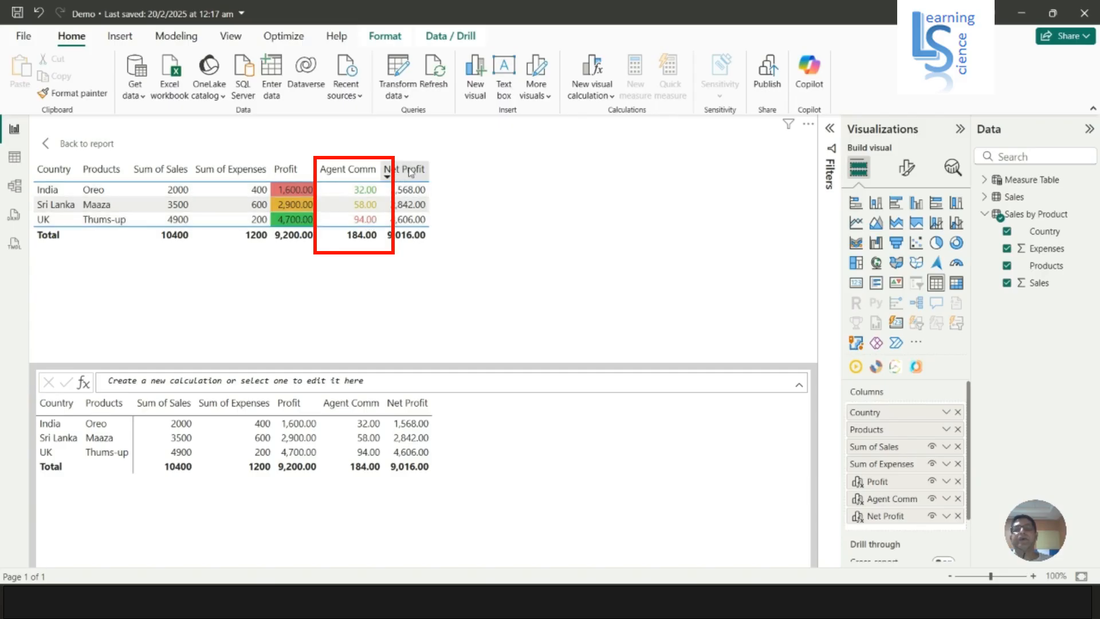
Add data bars to the Net Profit column with a light blue positive bar
{"action": "left_click", "coordinate": [946, 517]}
{"action": "mouse_move", "coordinate": [973, 477]}
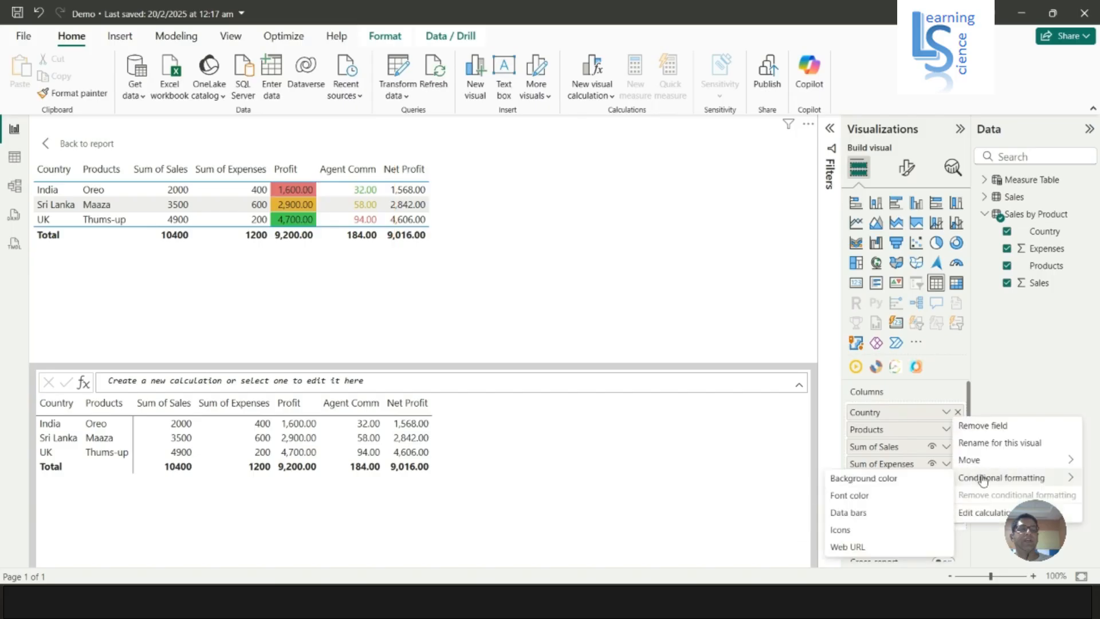
{"action": "left_click", "coordinate": [858, 513]}
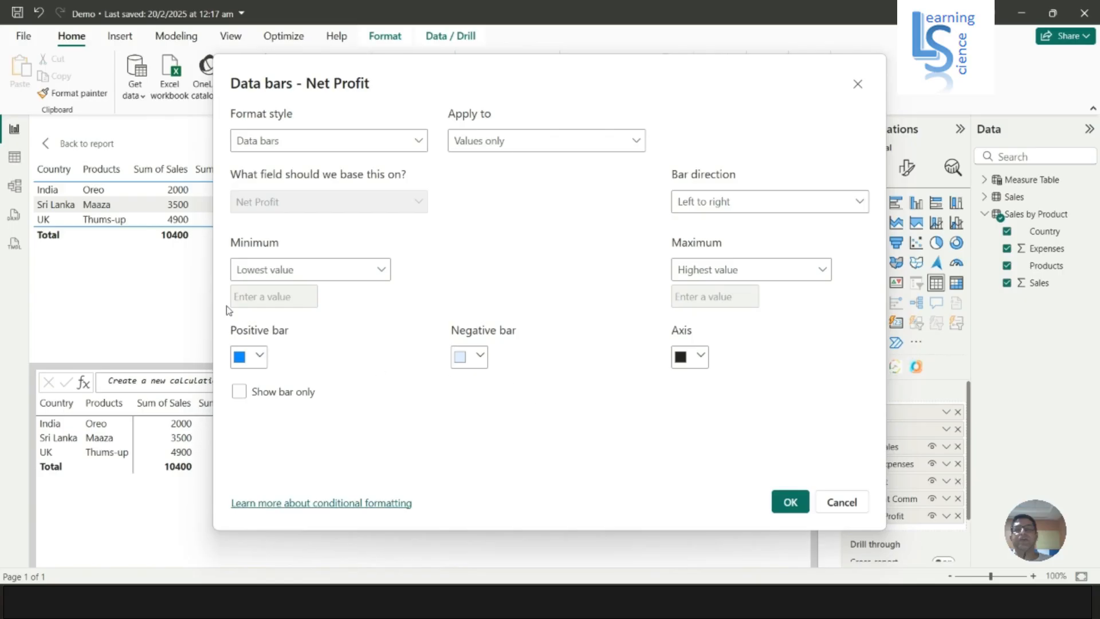
{"action": "left_click", "coordinate": [259, 358]}
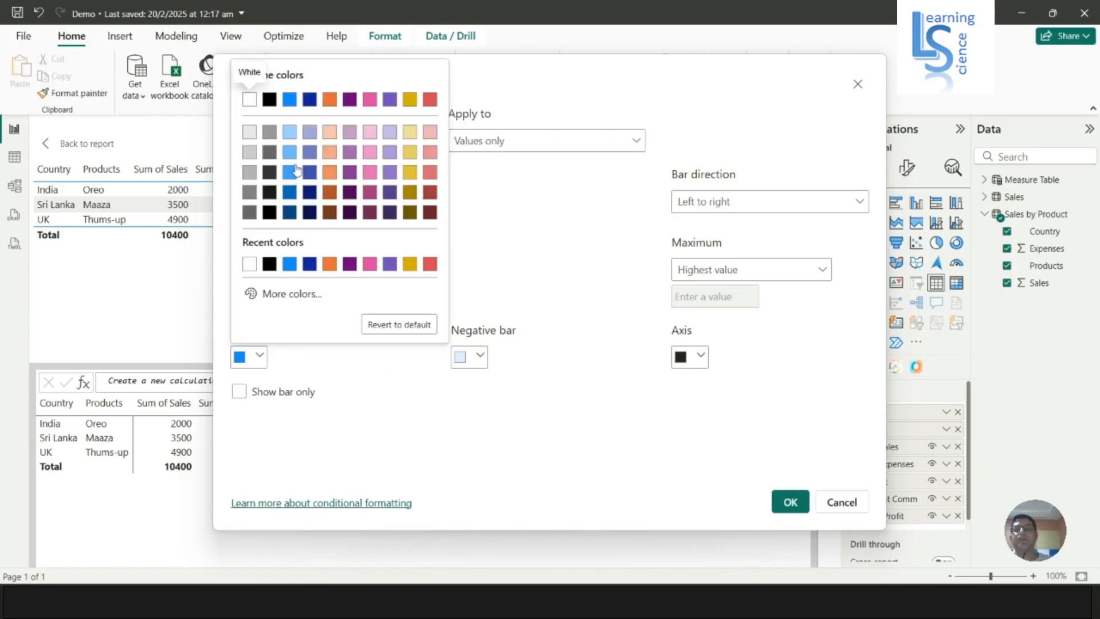
{"action": "left_click", "coordinate": [290, 135]}
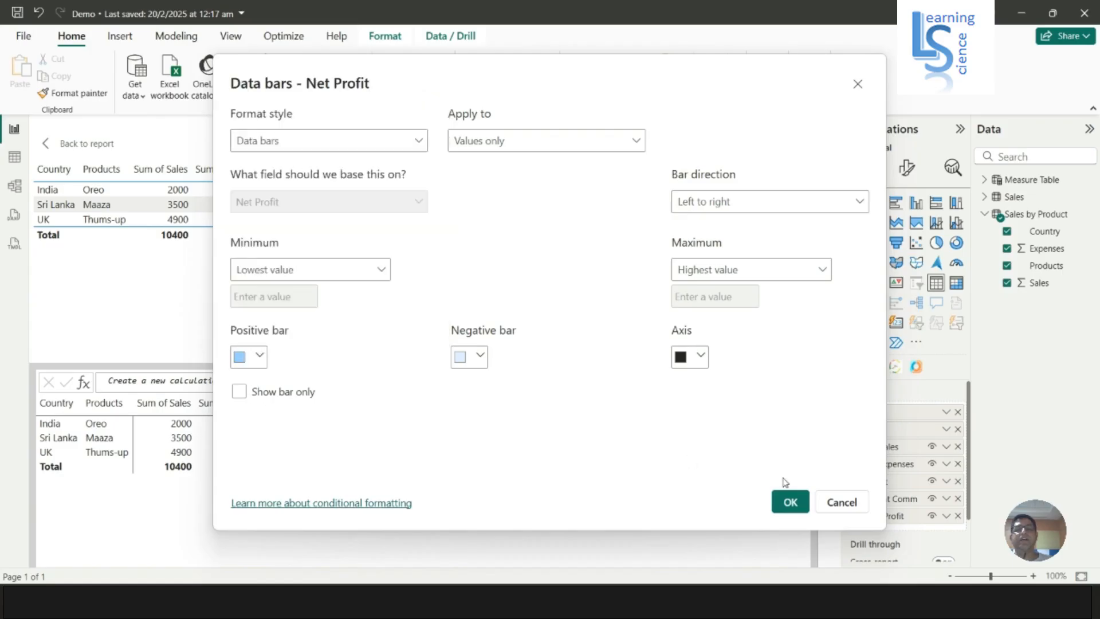
{"action": "left_click", "coordinate": [792, 504]}
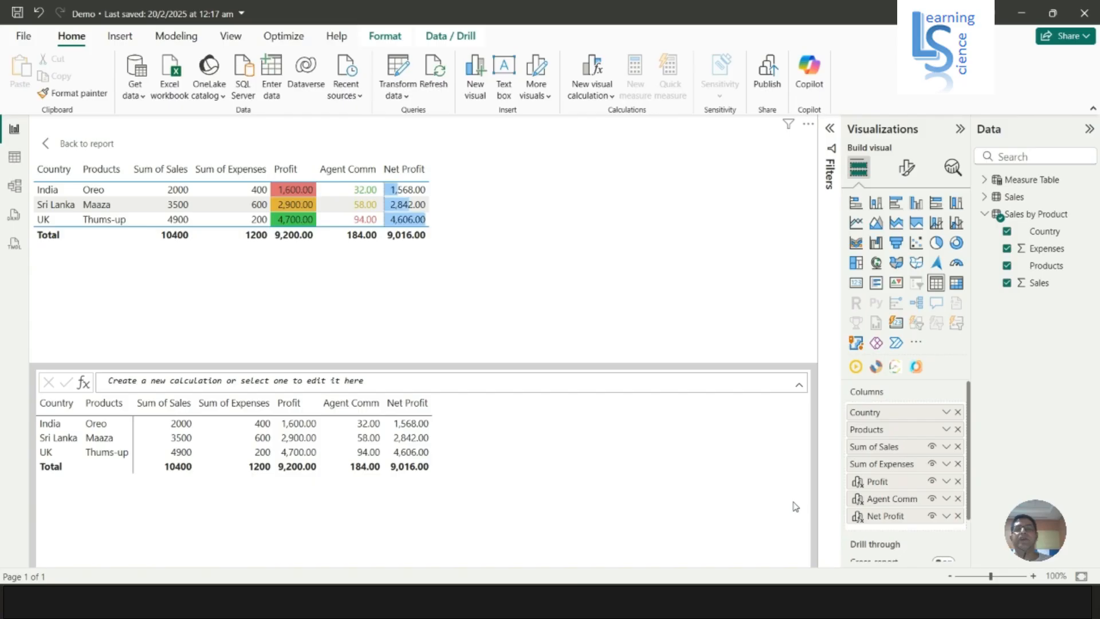
Return to the report canvas, zoom to 150% and collapse the side panes to inspect the formatted table
{"action": "left_click", "coordinate": [55, 146]}
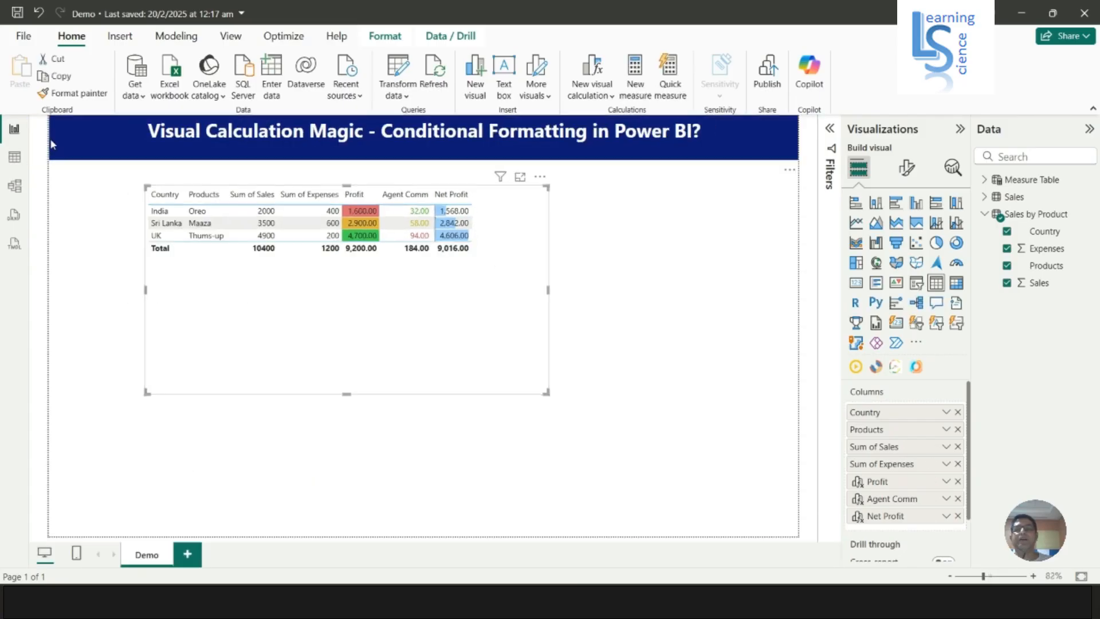
{"action": "left_click_drag", "start_coordinate": [983, 576], "coordinate": [997, 575]}
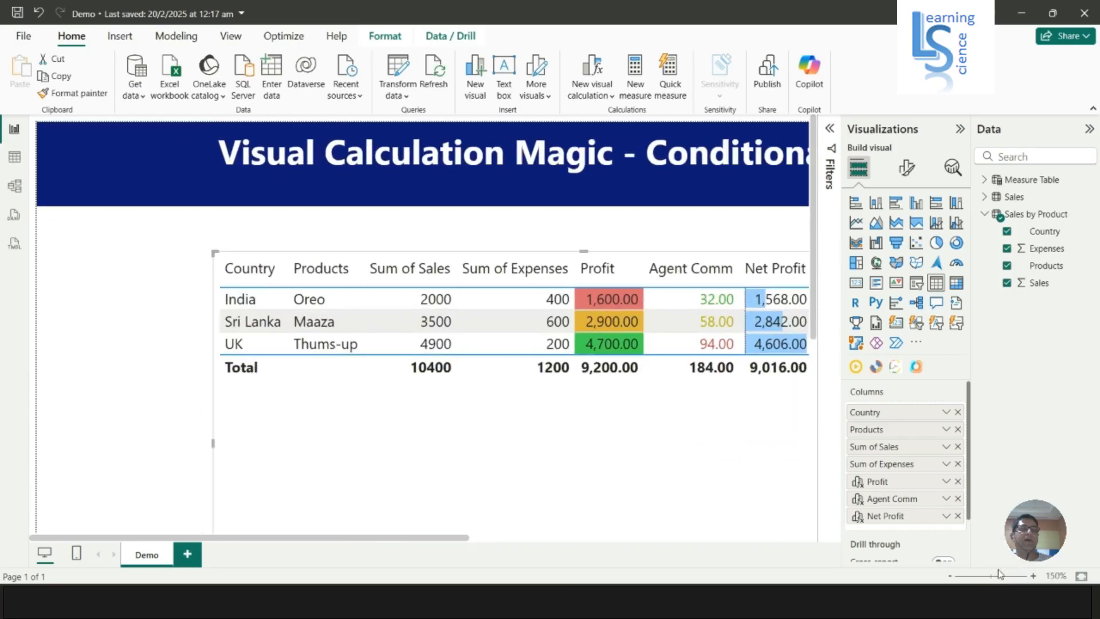
{"action": "left_click", "coordinate": [1089, 128]}
{"action": "left_click", "coordinate": [1062, 128]}
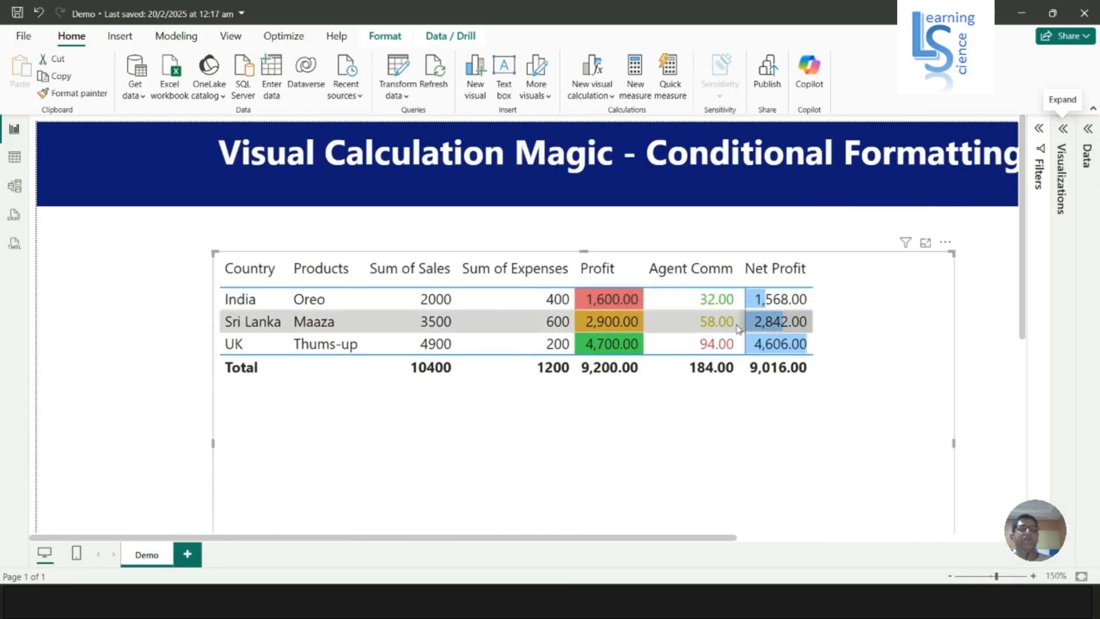